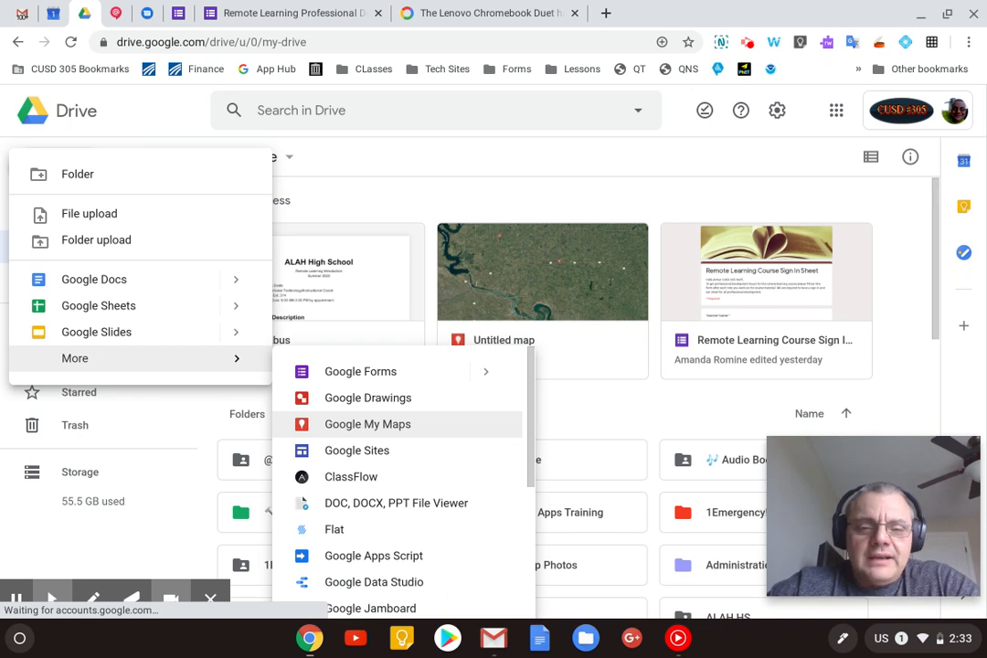
- Create a new Google My Maps map from Drive and title it "Test Map"
click(357, 424)
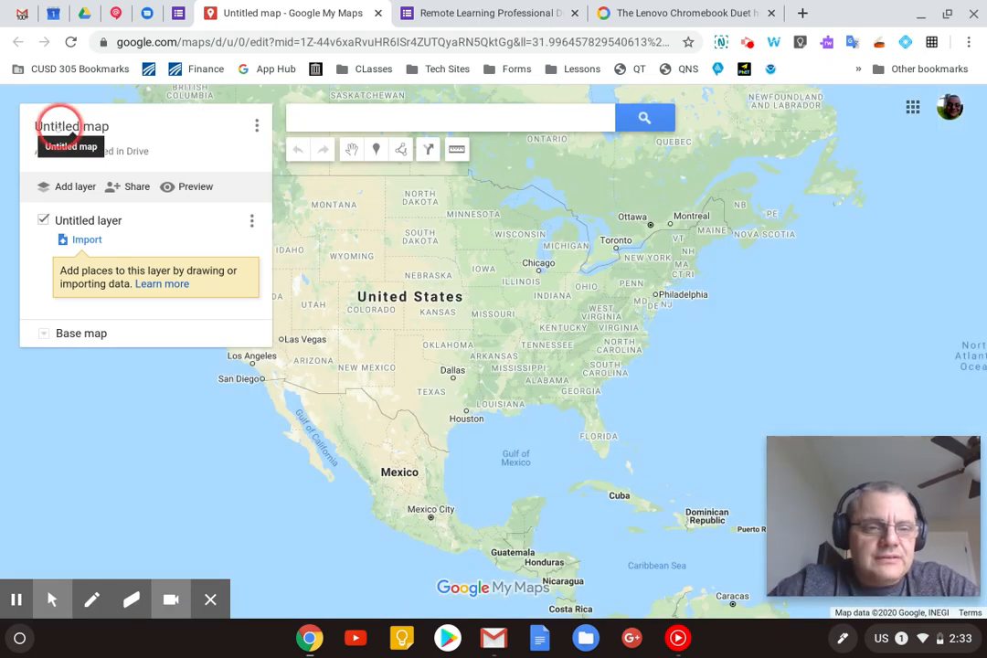
click(56, 126)
text(Test Map)
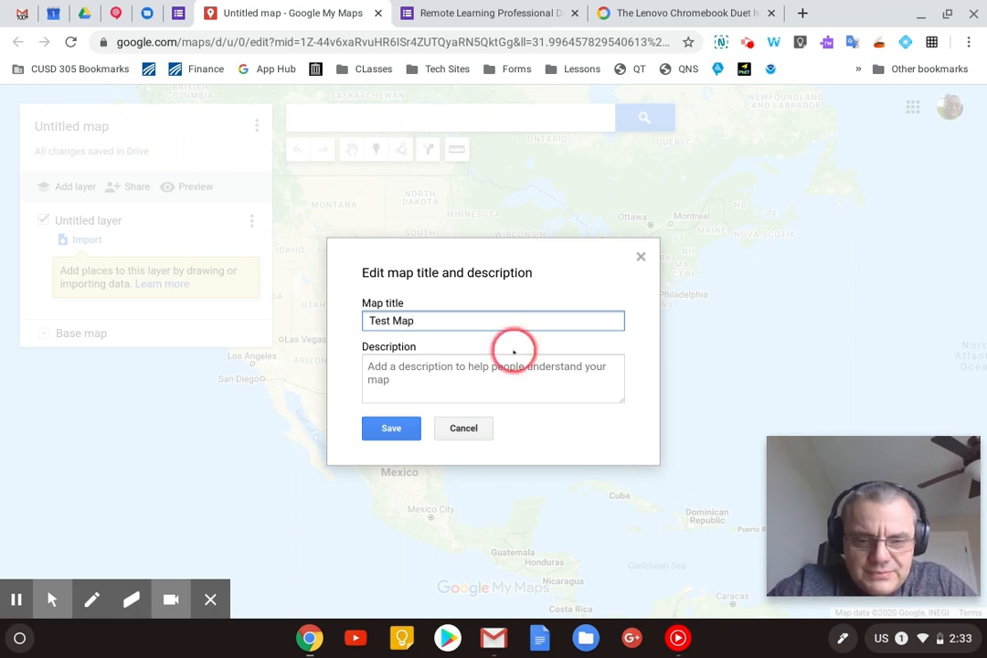
click(391, 428)
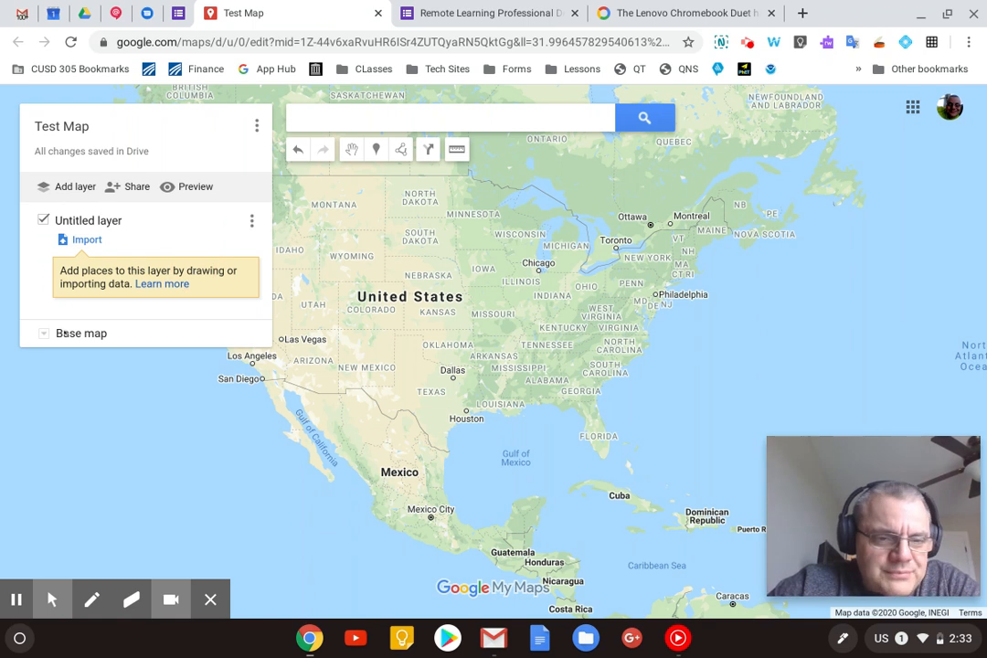
- Try the satellite imagery base map and switch back to the standard Map style
click(43, 332)
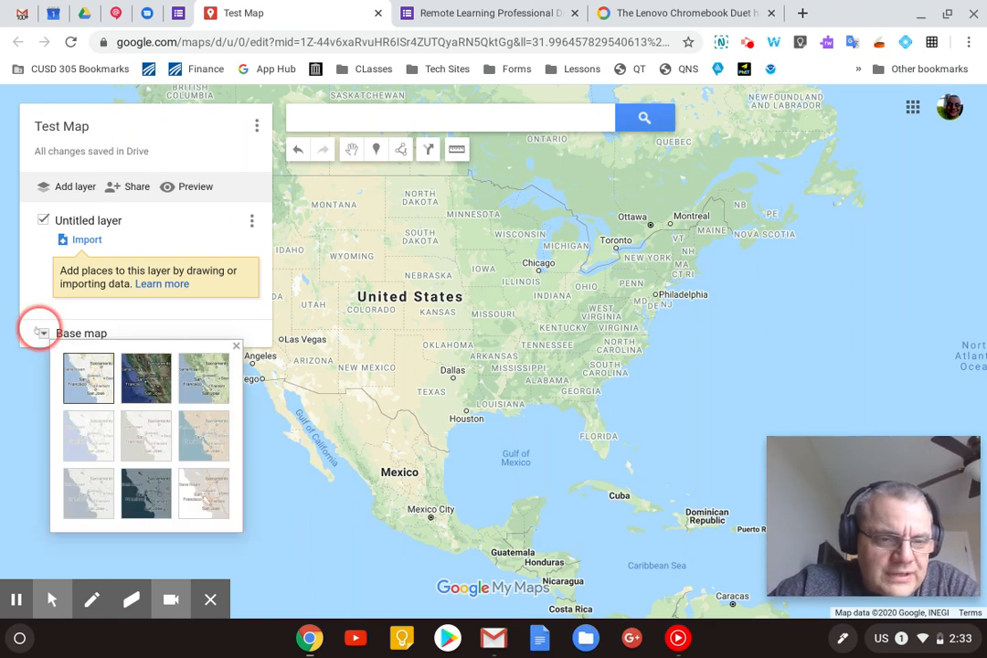
click(81, 393)
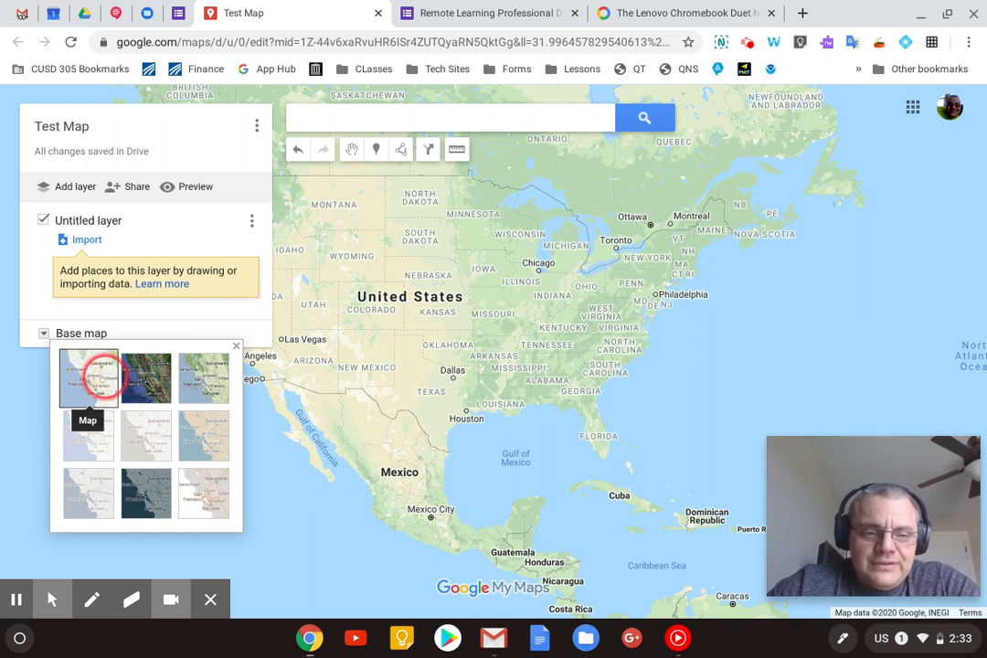
click(146, 382)
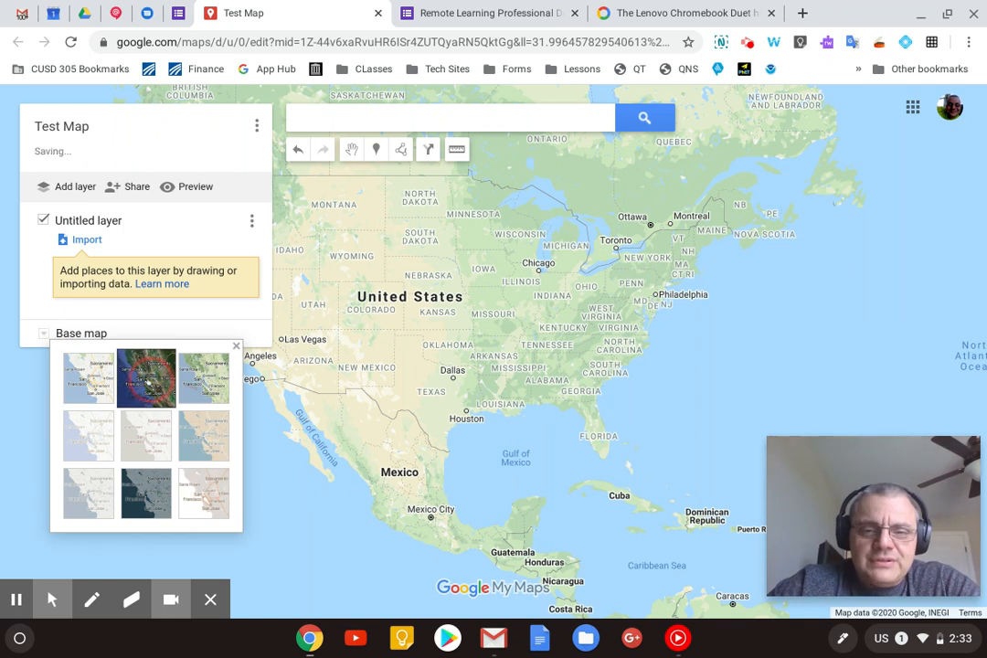
click(88, 378)
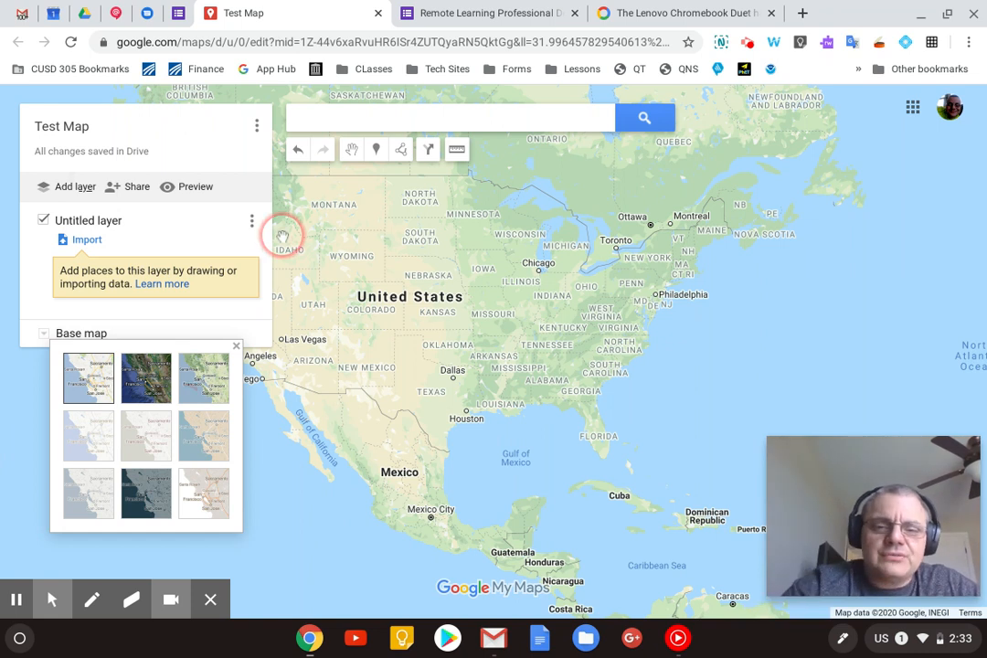
- Place a marker on Nashville and enter the title "Test" and the description "Hello" for it
scroll(507, 352, up, 5)
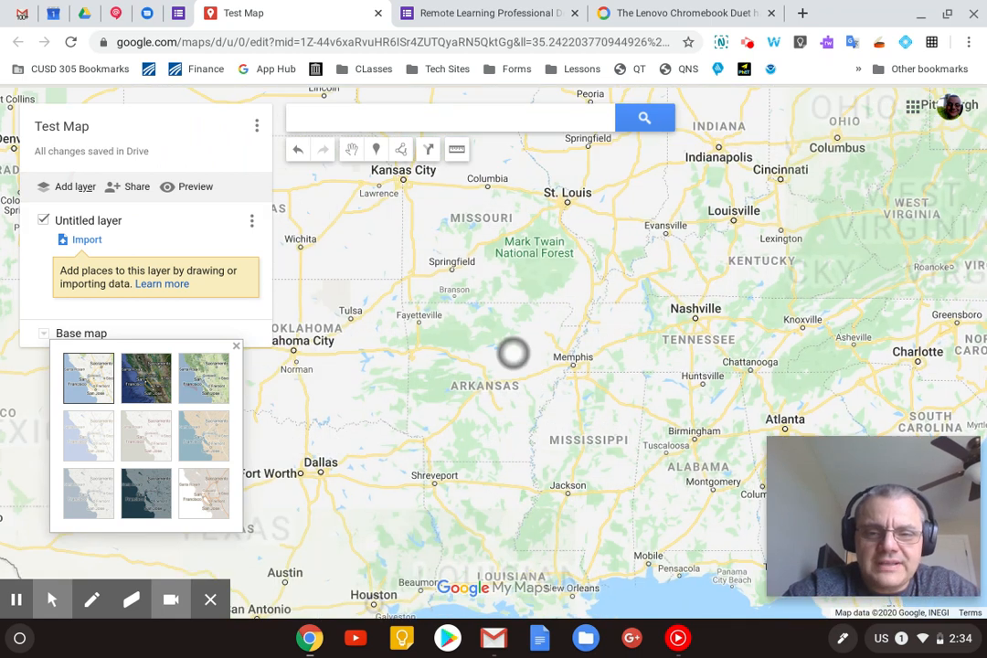
scroll(630, 438, up, 5)
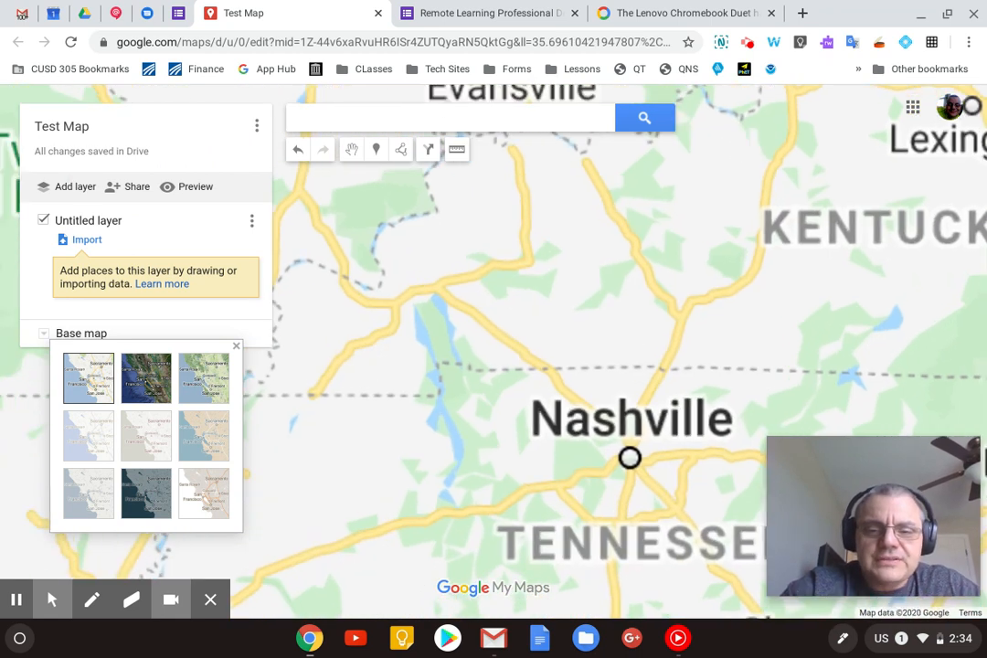
scroll(629, 457, down, 3)
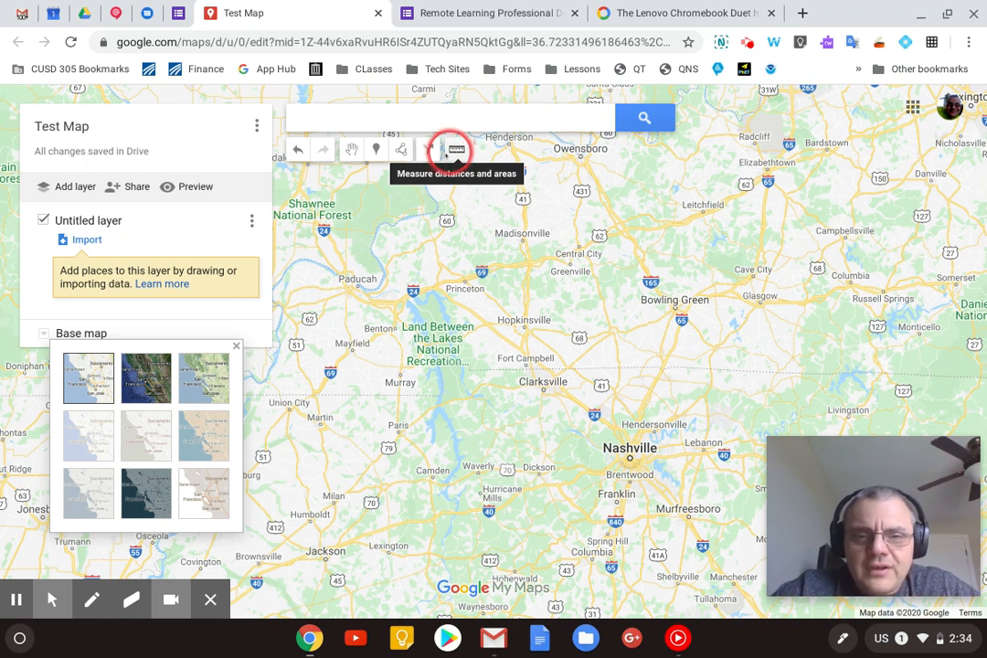
click(376, 149)
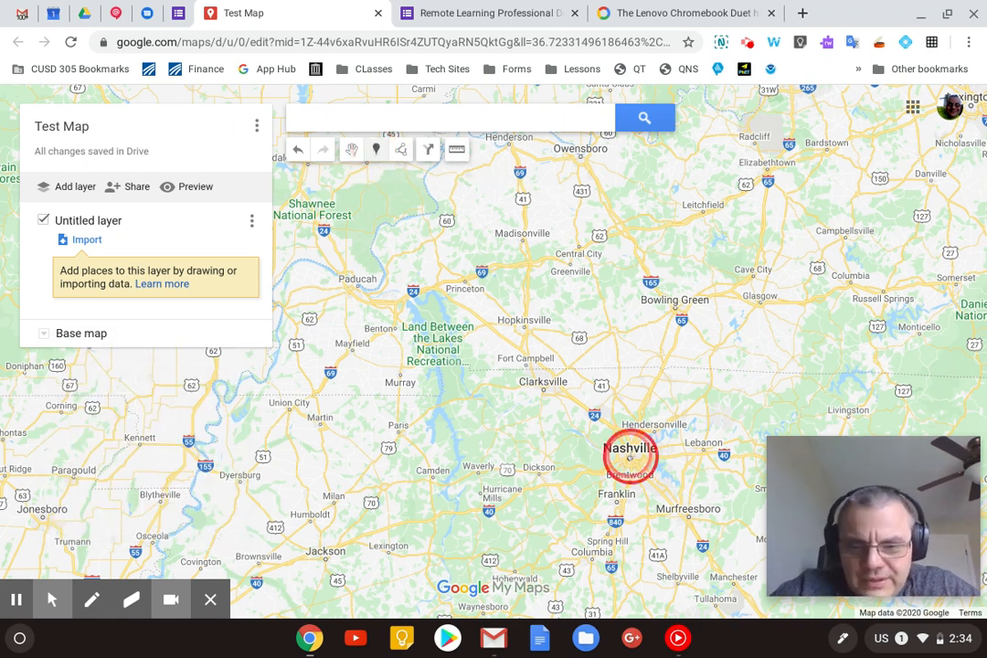
click(629, 454)
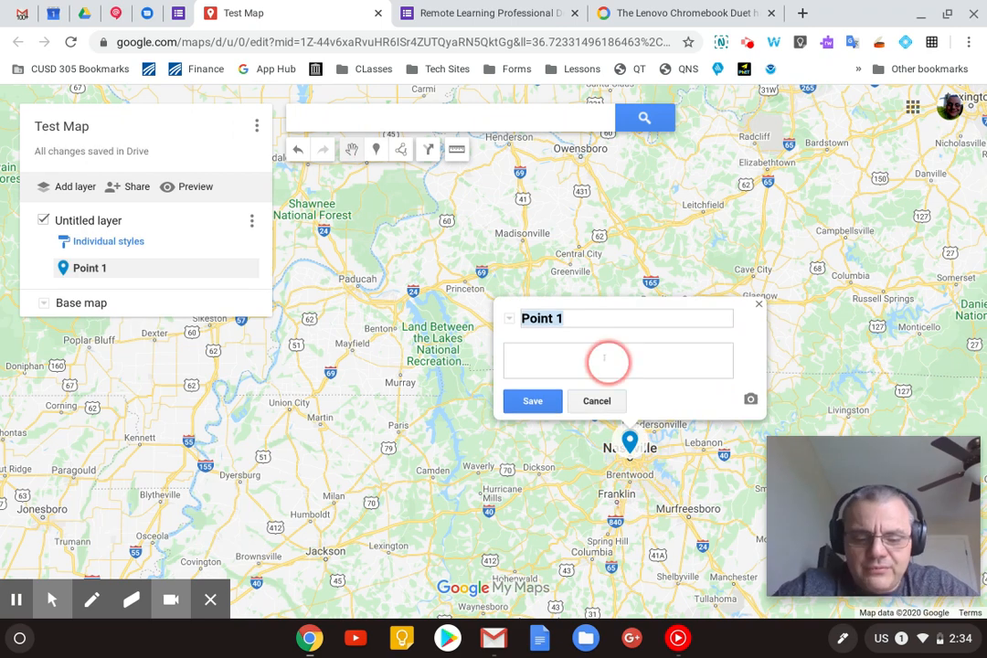
text(Test)
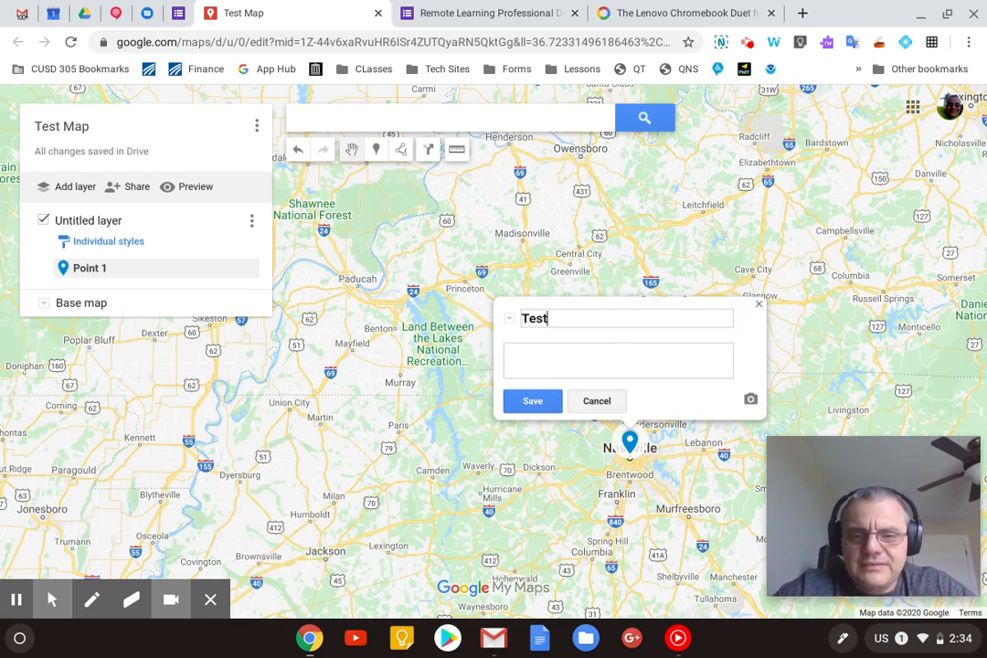
click(563, 358)
text(Hello)
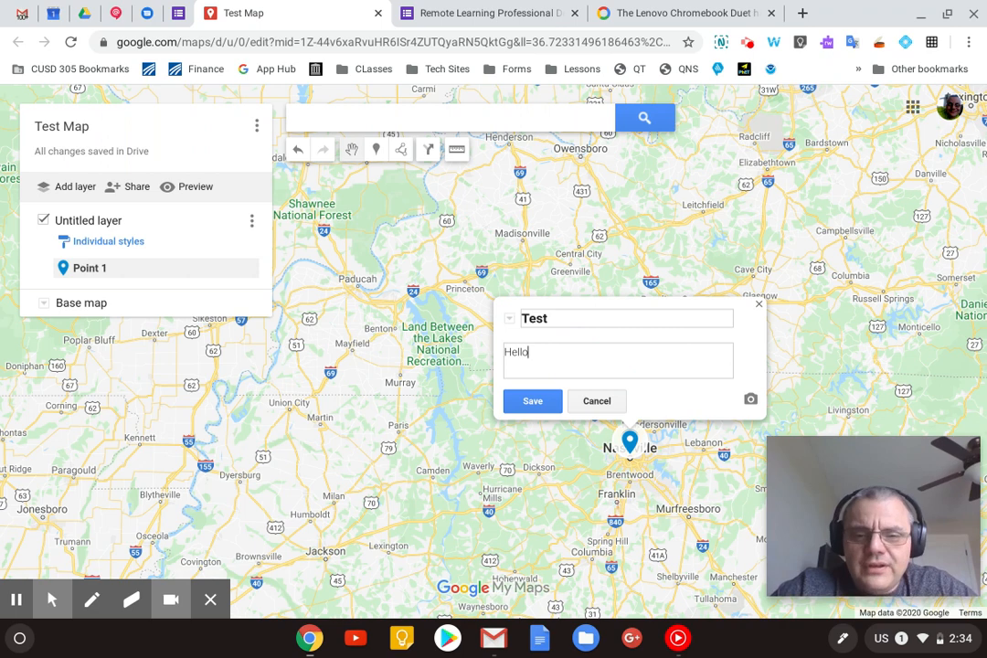
- Examine the image and video sources offered for the Nashville marker, including the additional search options, without choosing any media
click(749, 399)
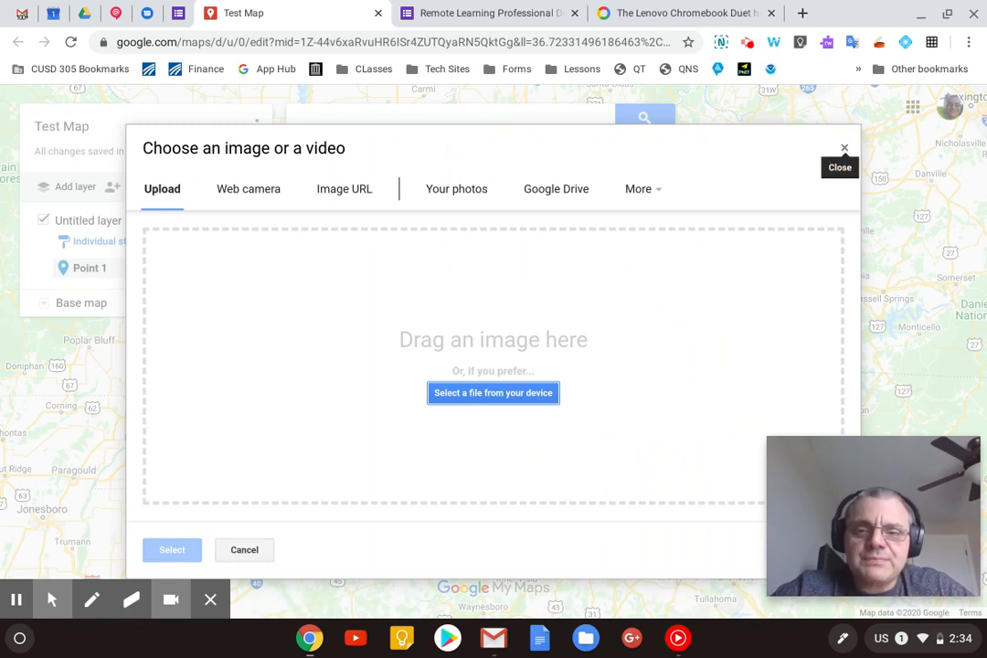
click(844, 147)
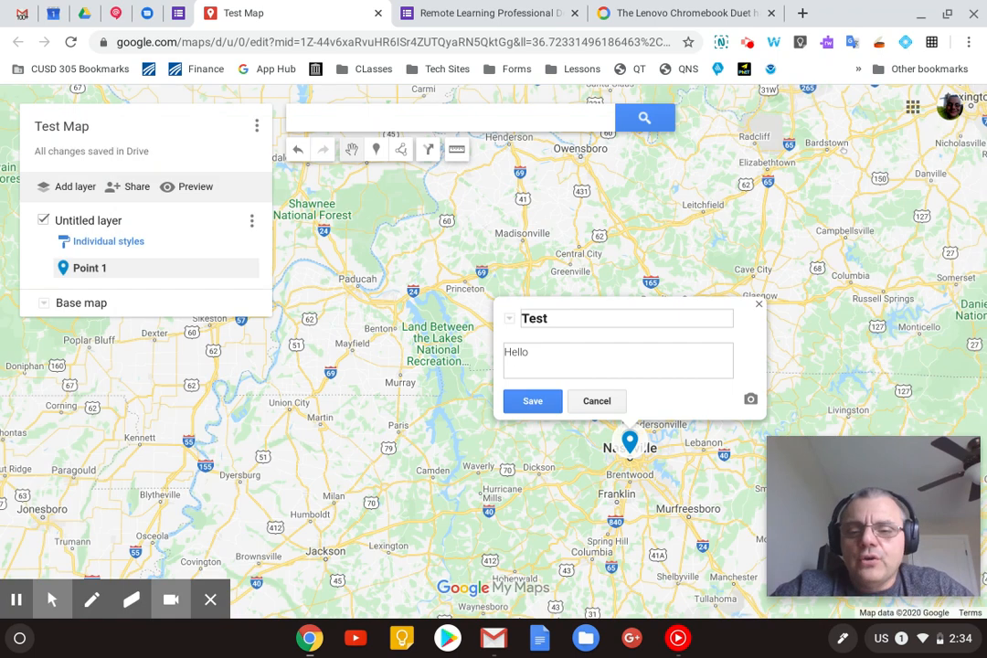
click(750, 400)
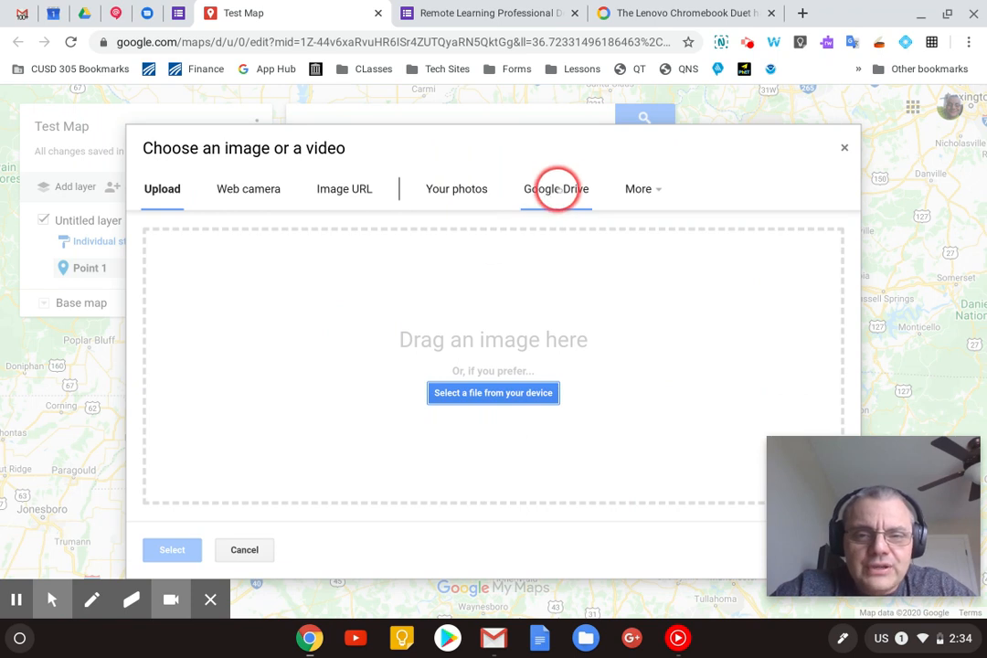
click(638, 189)
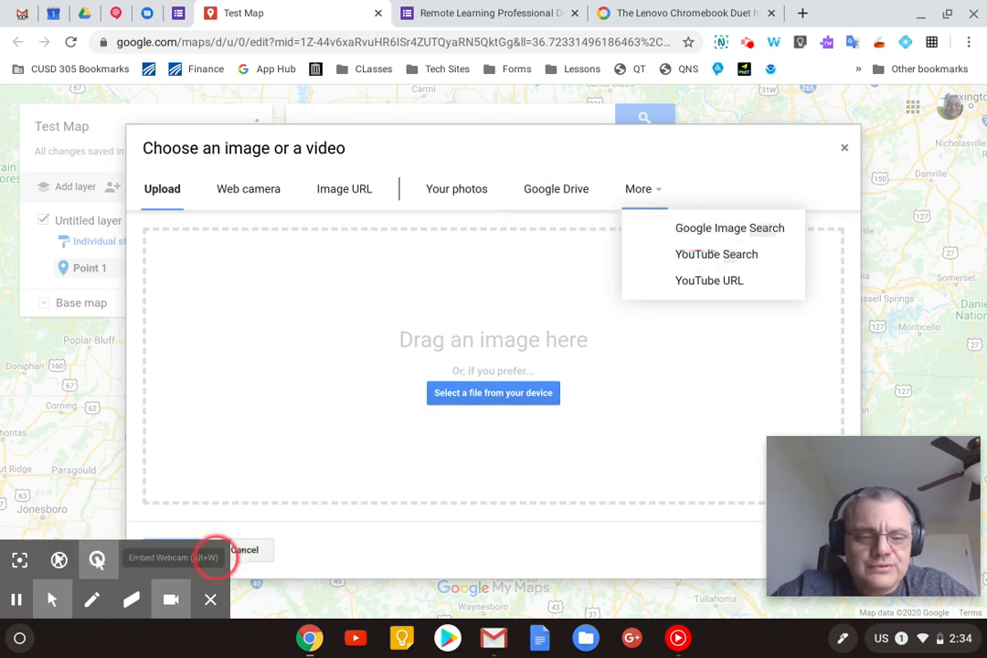
click(244, 549)
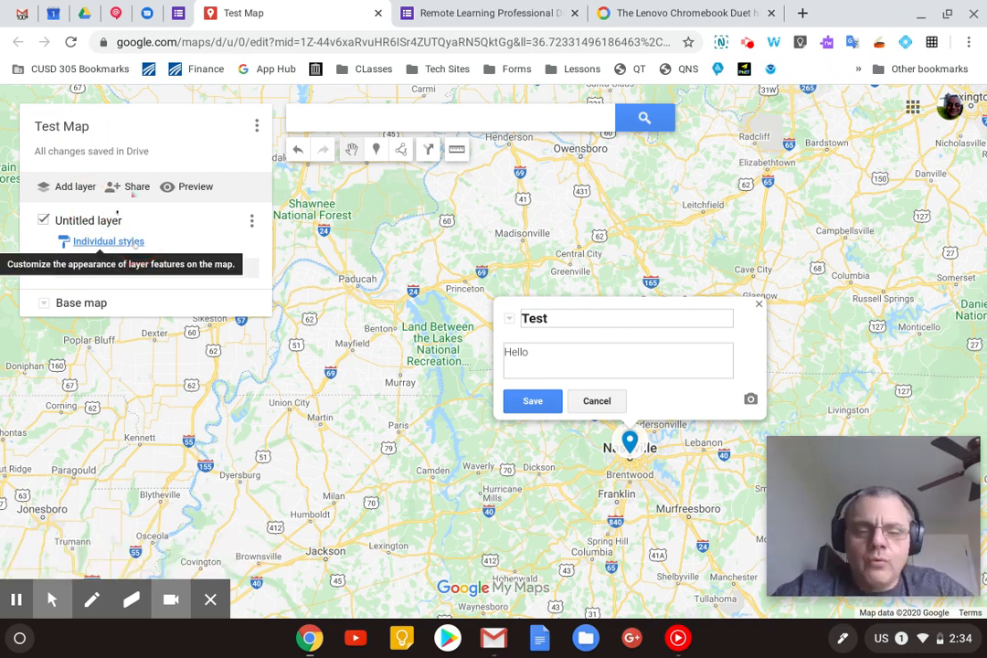
- Add a second layer to the map and name it "Test 2"
click(77, 187)
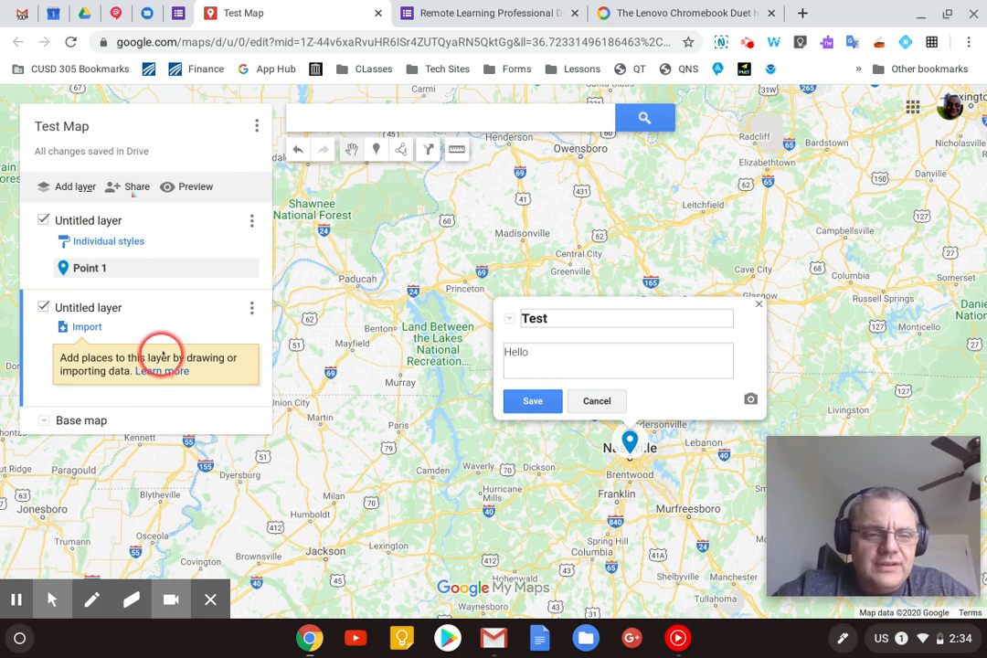
click(92, 308)
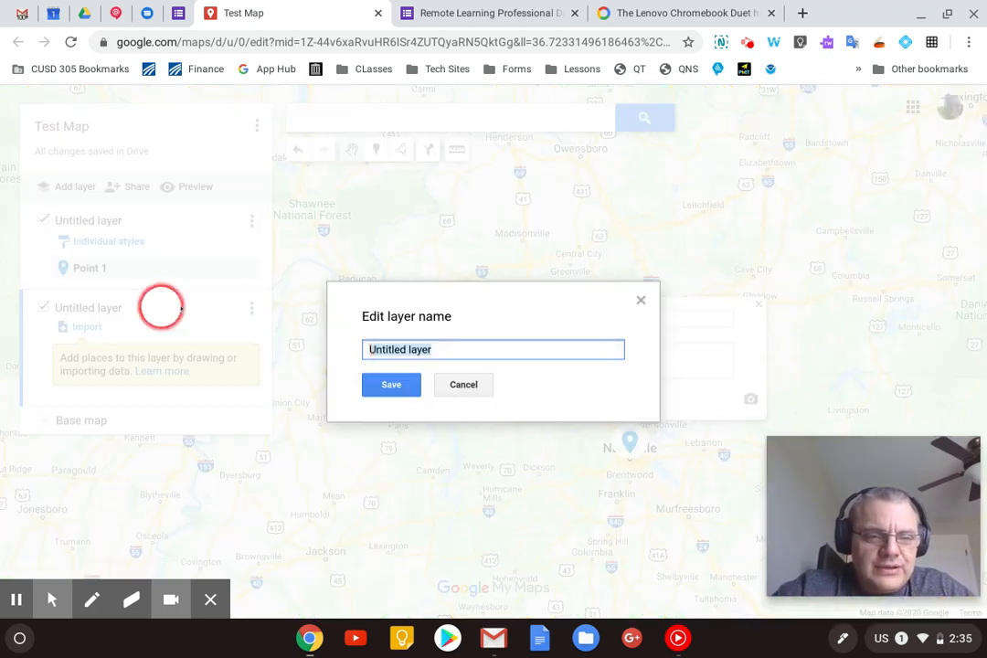
text(Test 2)
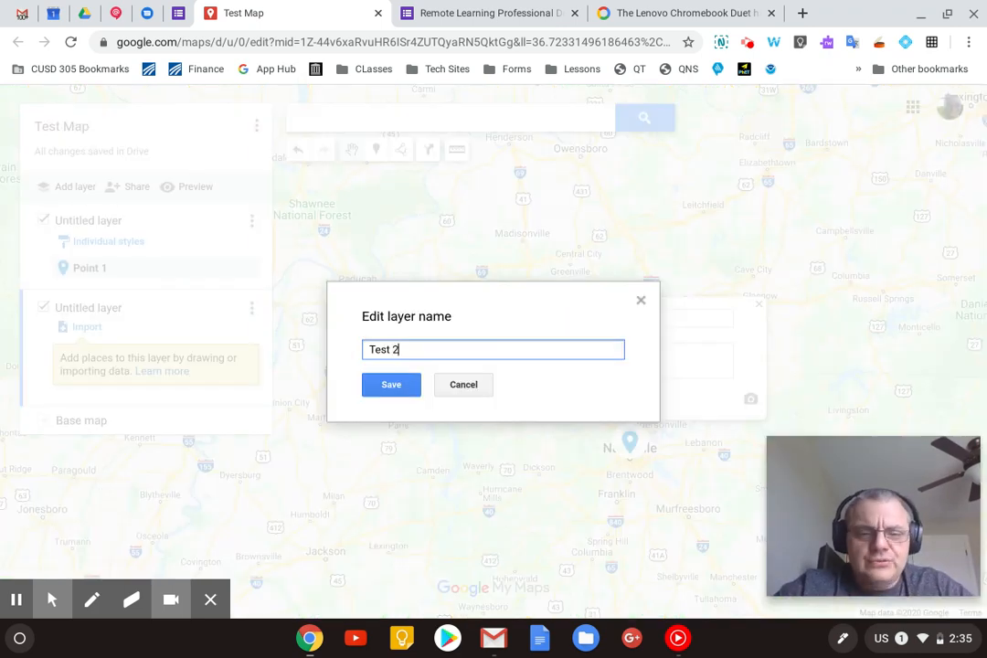
key(Return)
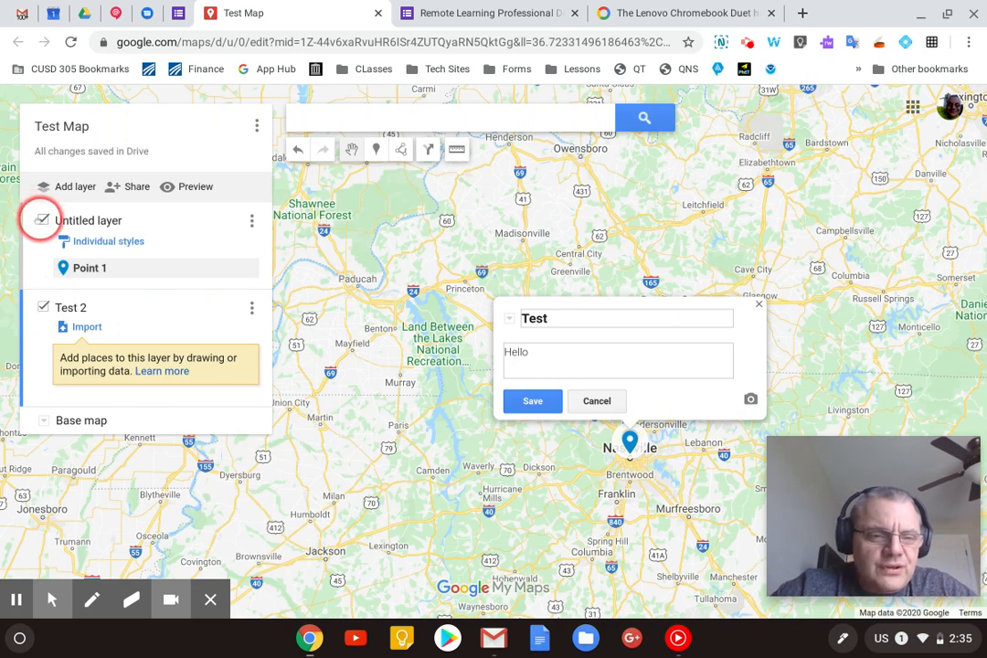
- Hide the untitled layer and save a marker titled "Test 2 point" at Hopkinsville in the Test 2 layer
click(42, 220)
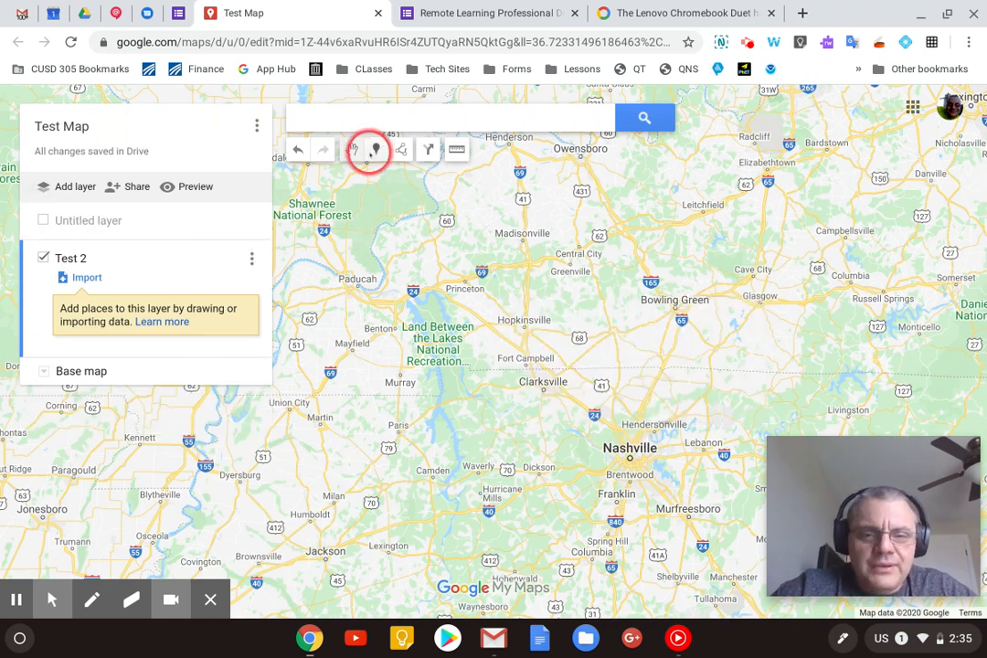
click(375, 149)
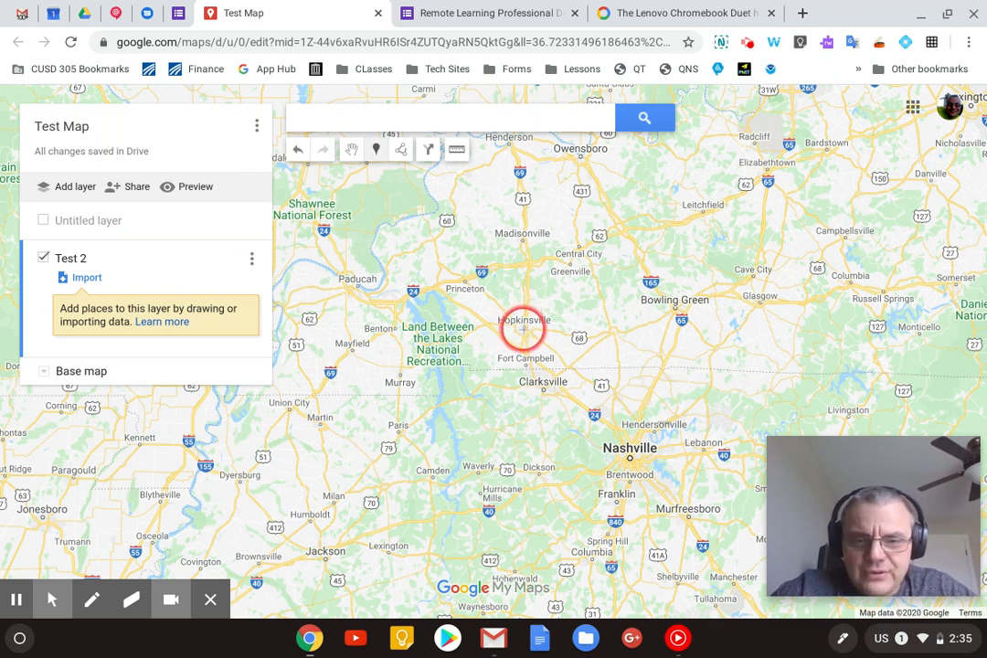
click(522, 327)
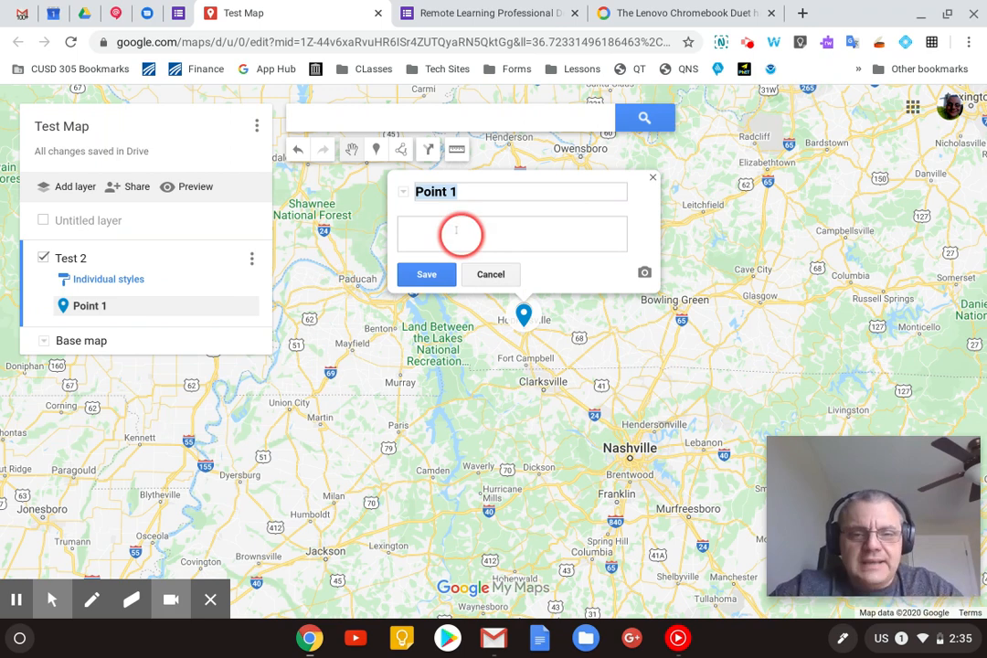
text(Test 2 p)
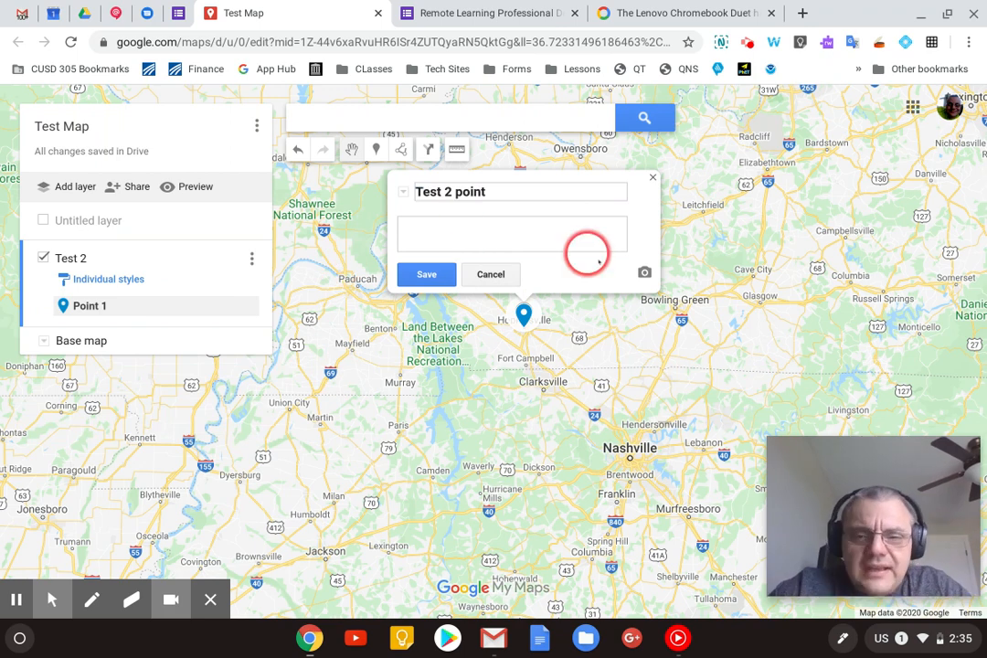
click(645, 272)
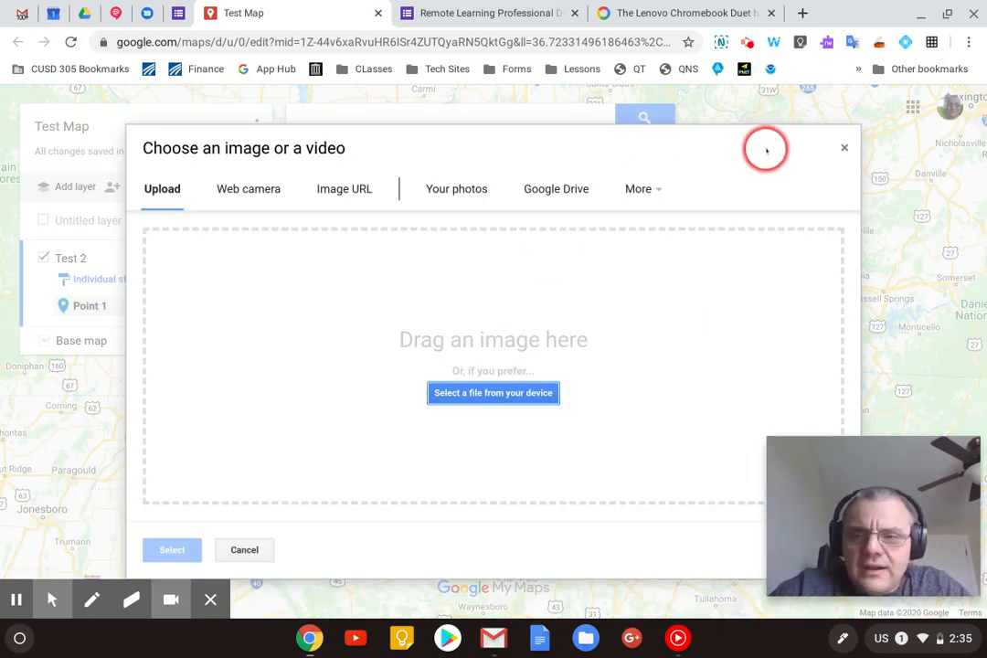
click(840, 148)
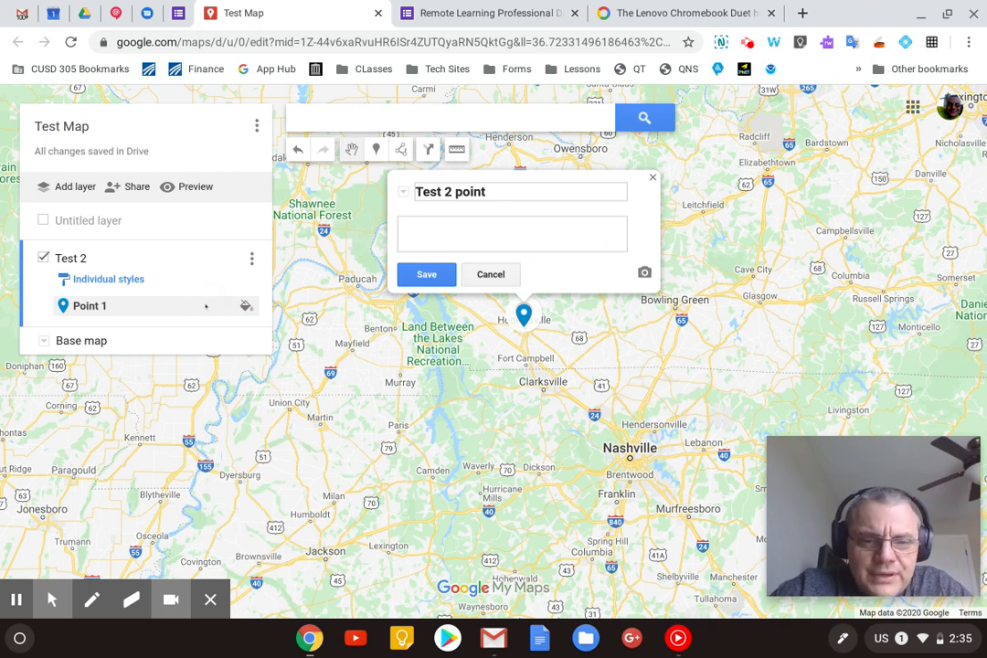
click(438, 272)
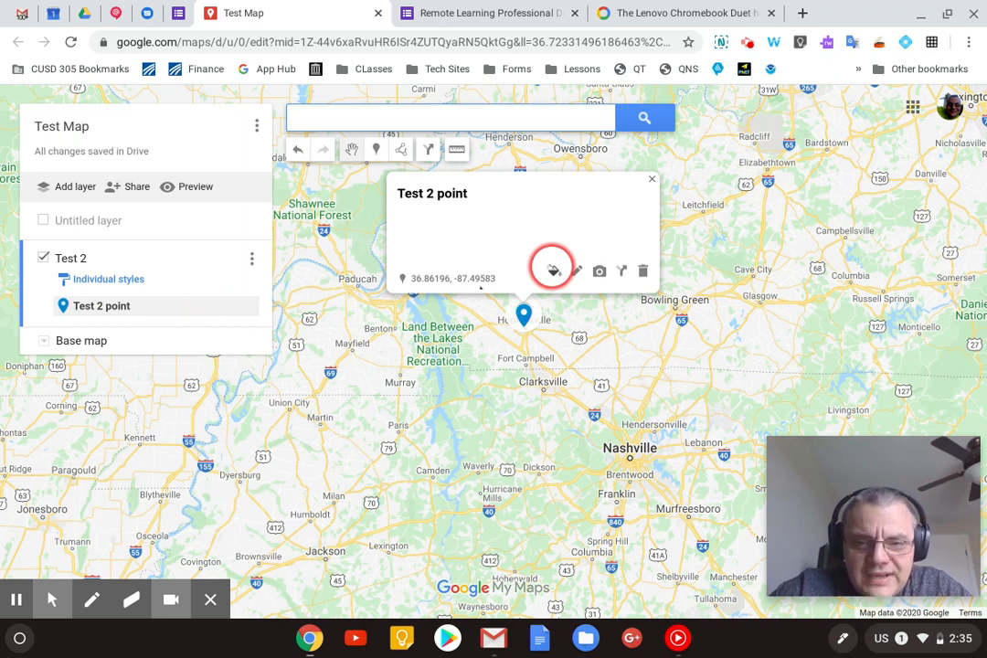
- Recolor the Test 2 point marker dark red and show the untitled layer again
click(553, 270)
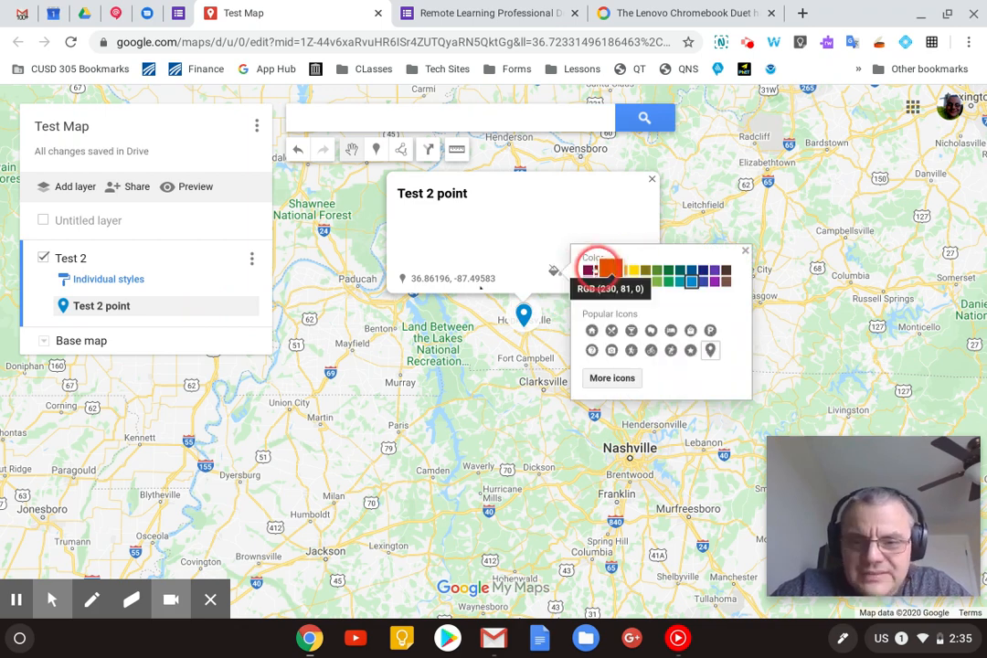
click(596, 269)
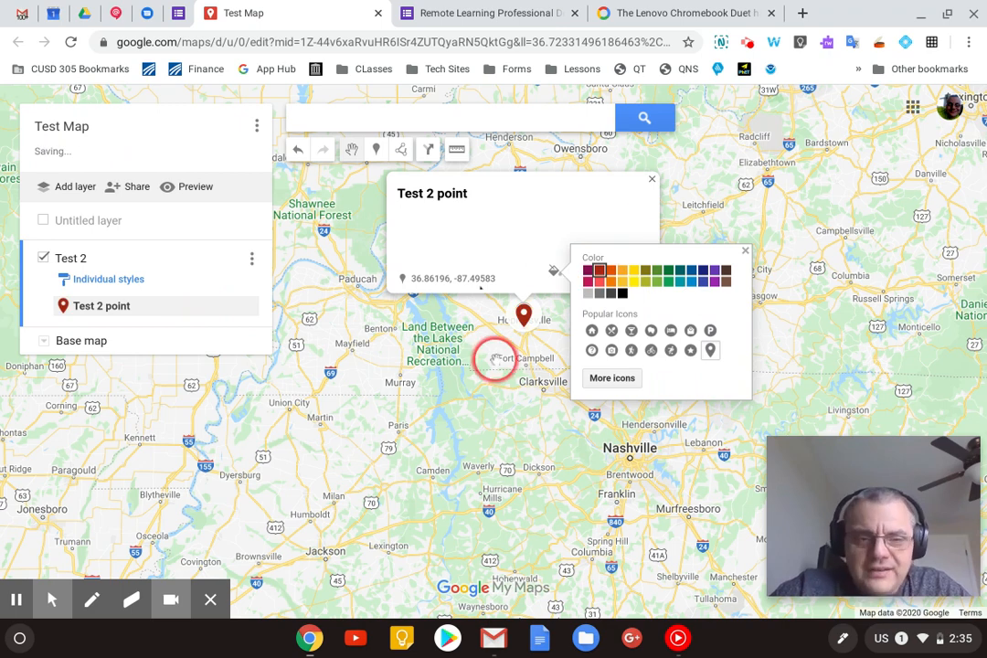
click(651, 180)
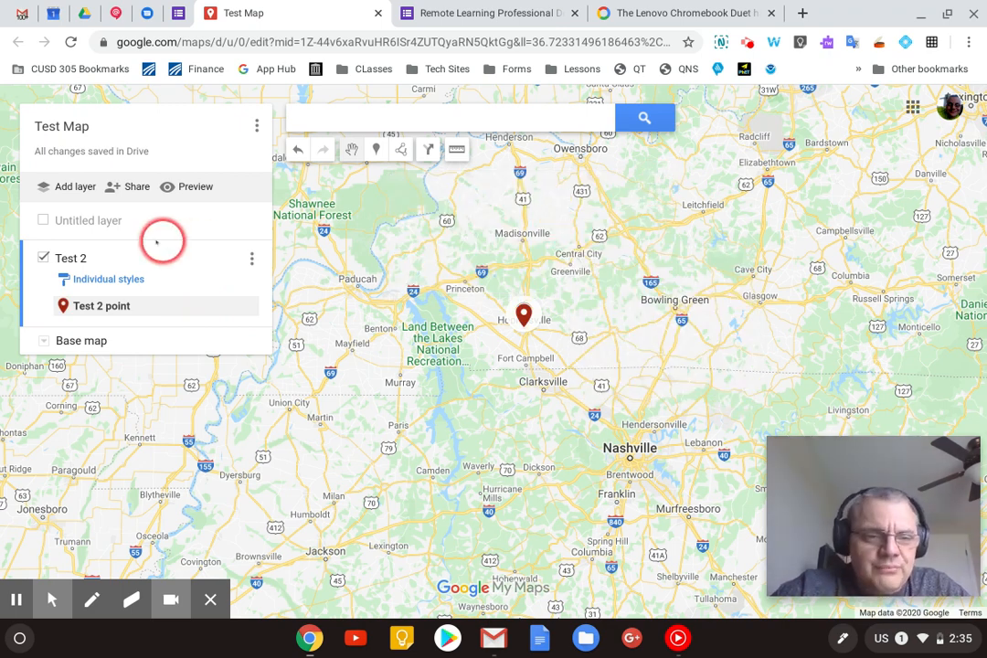
click(42, 220)
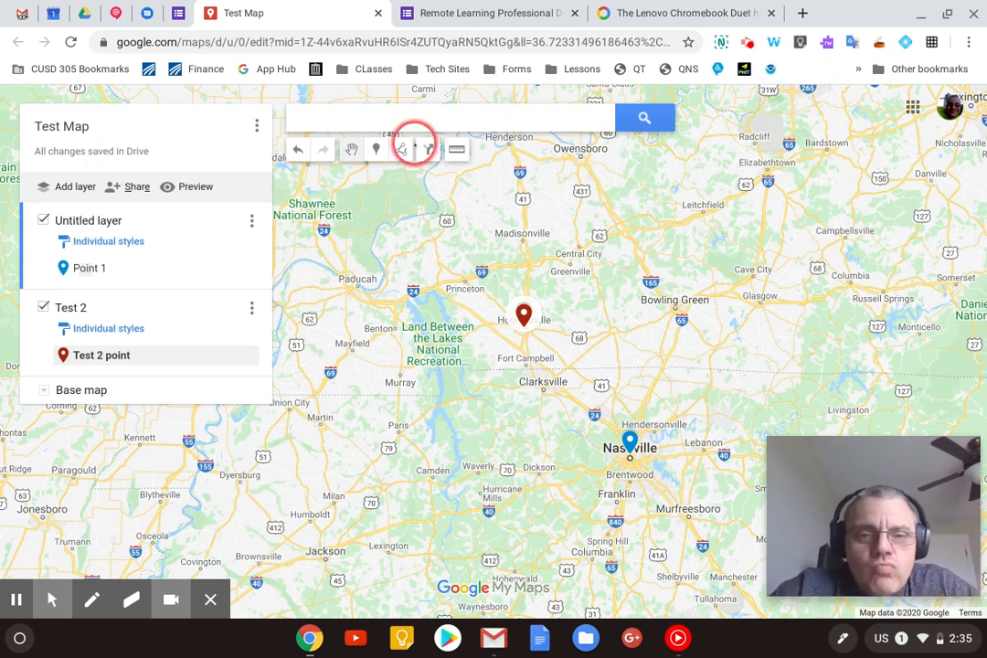
- Draw a straight line in the untitled layer from the Test 2 point marker at Hopkinsville to the Nashville marker
click(400, 149)
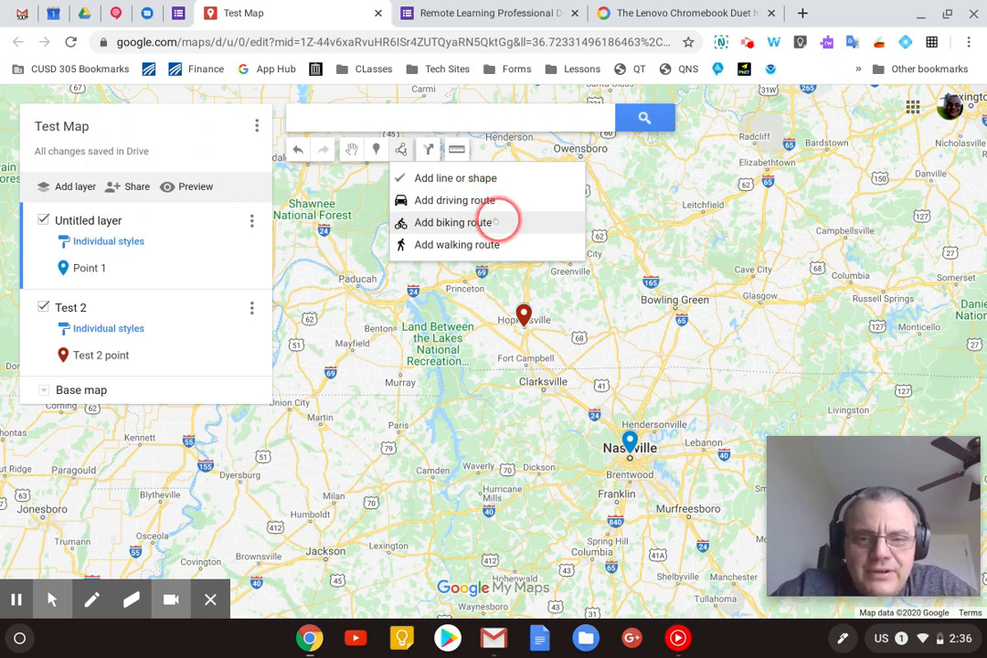
click(454, 178)
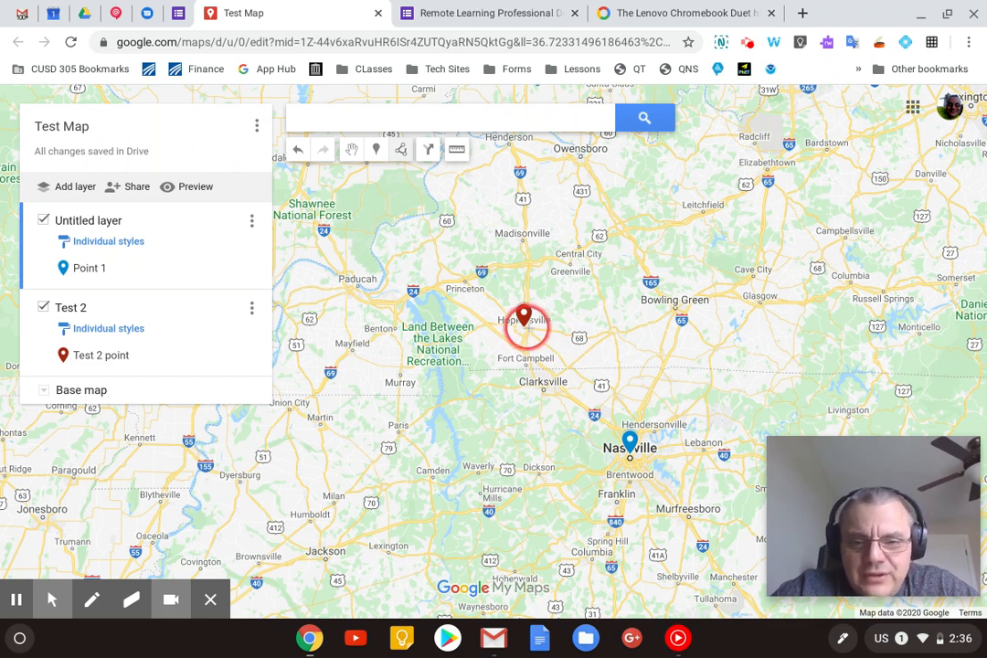
click(530, 327)
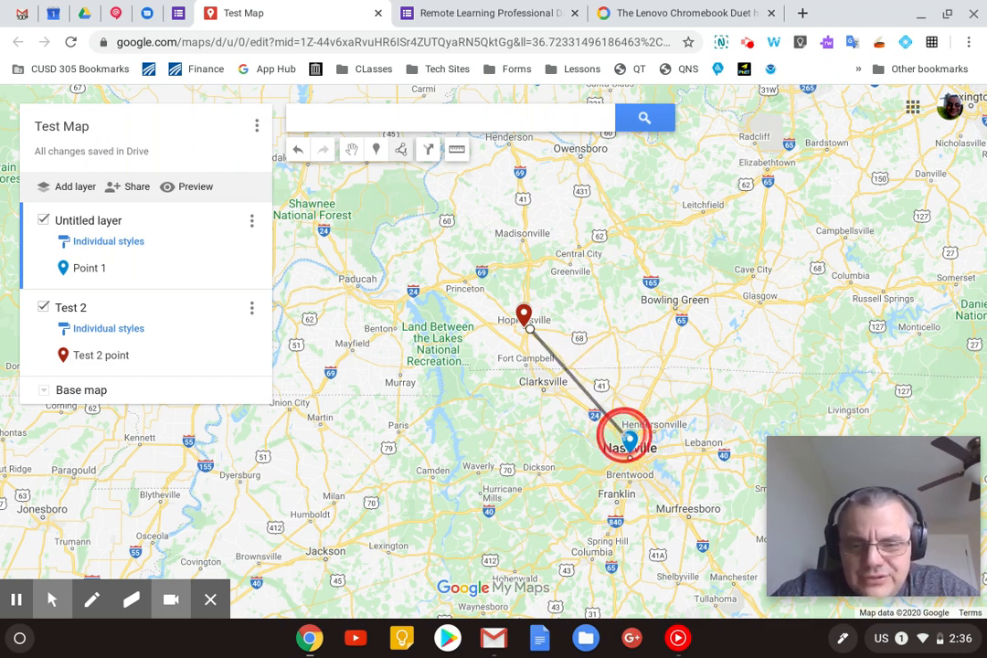
click(630, 440)
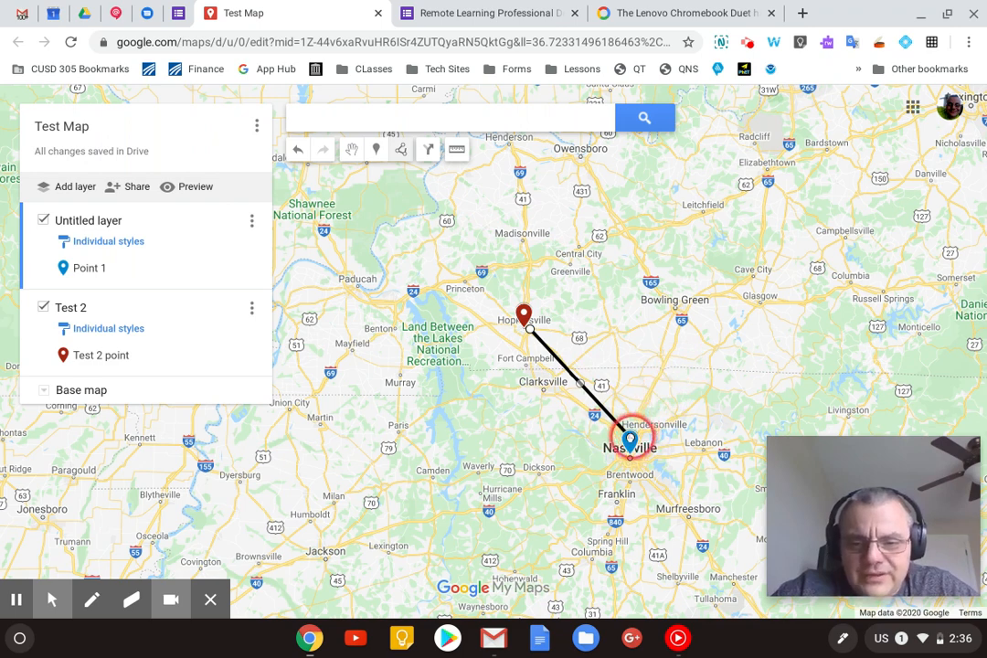
click(629, 440)
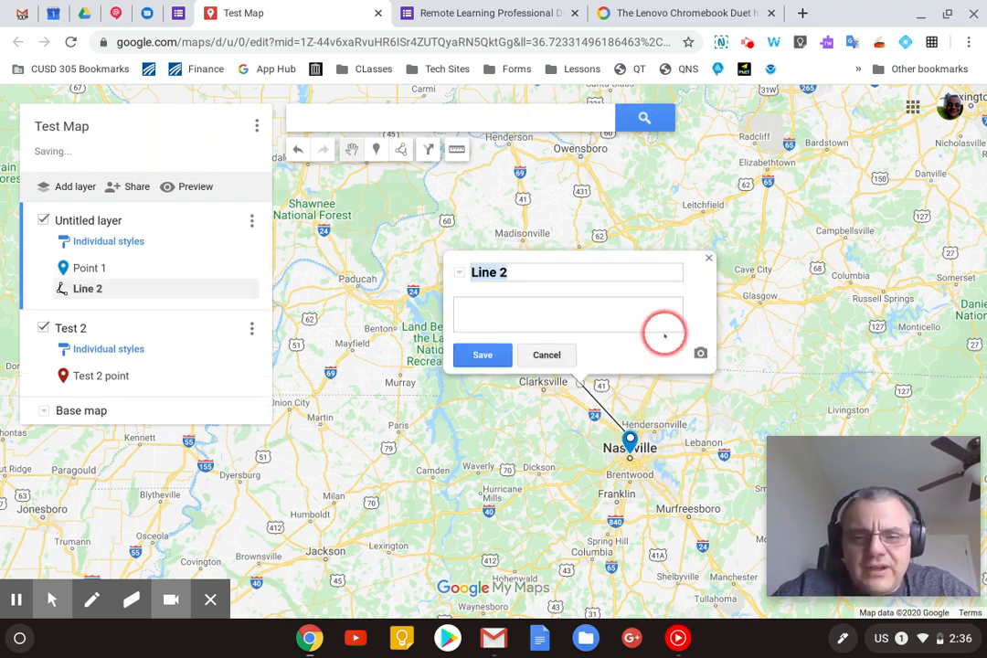
- Title the new line "Path battle", save it and close its details
text(Path battle)
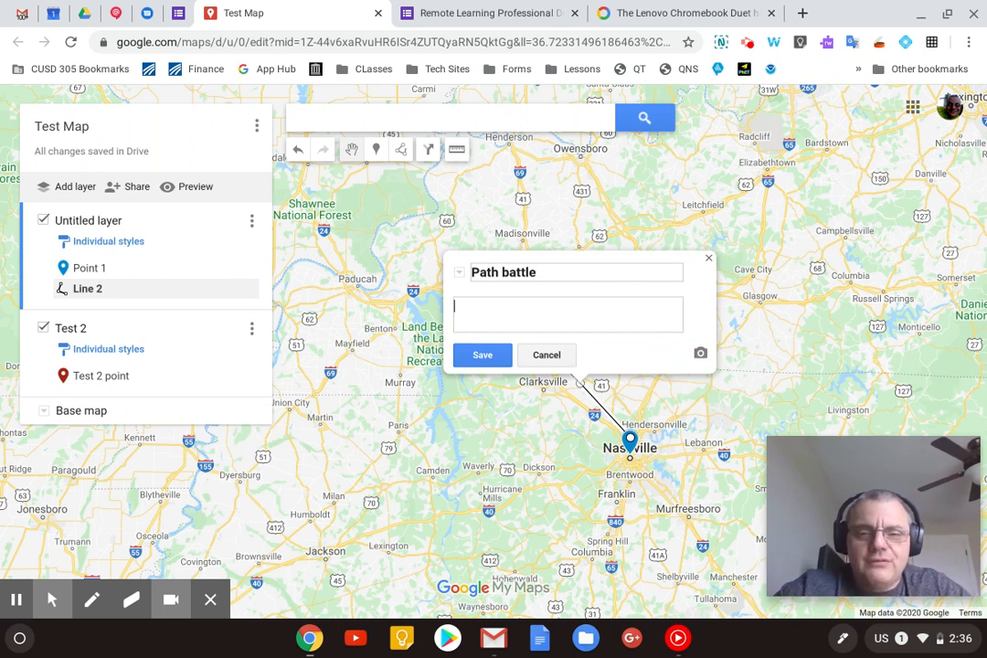
click(468, 357)
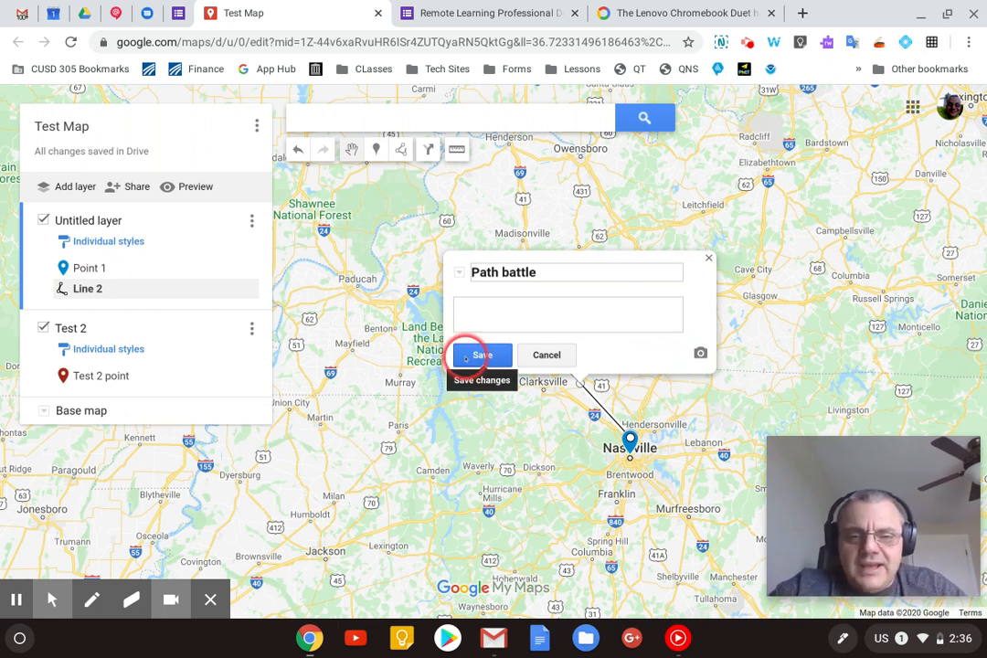
click(708, 258)
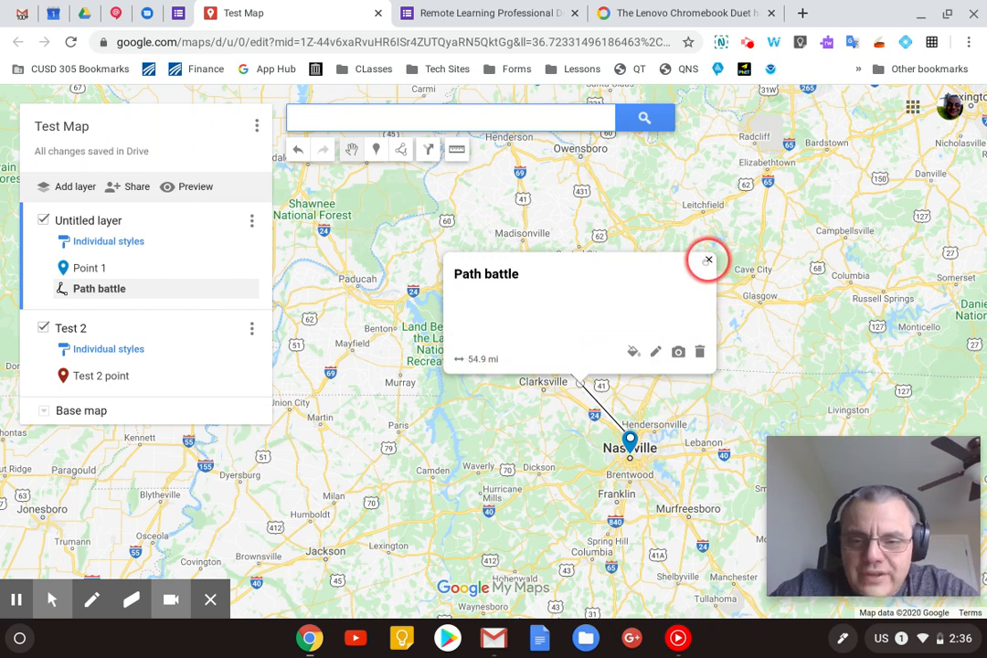
click(521, 313)
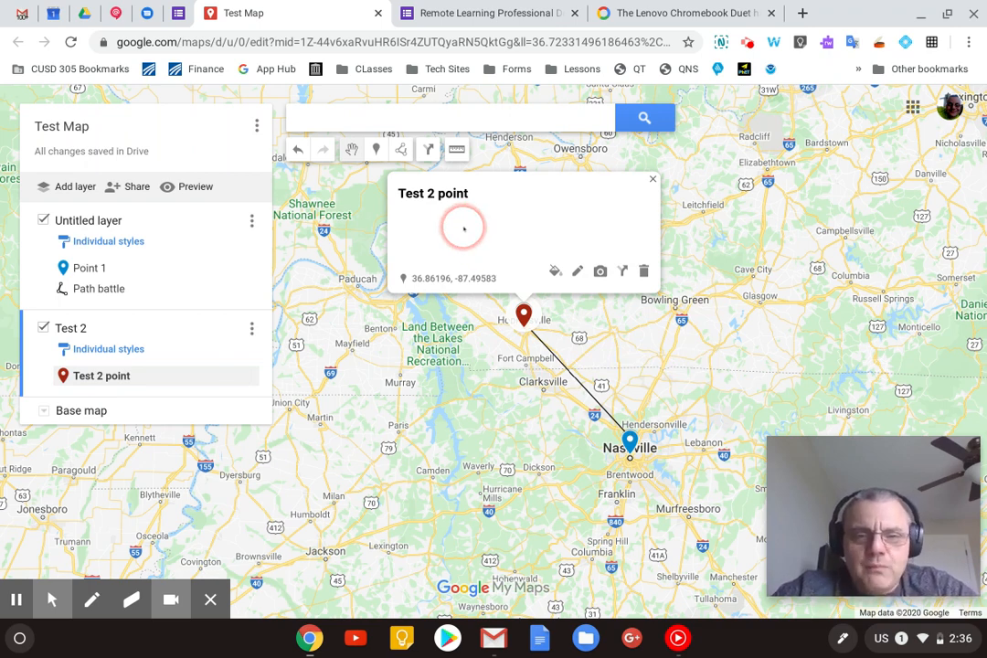
click(652, 178)
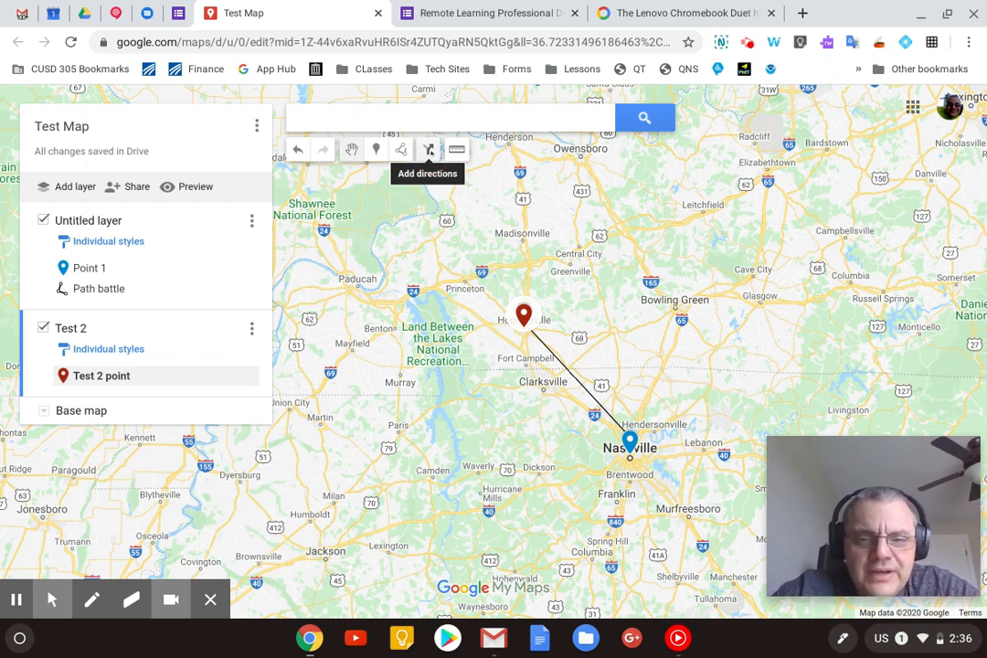
click(399, 149)
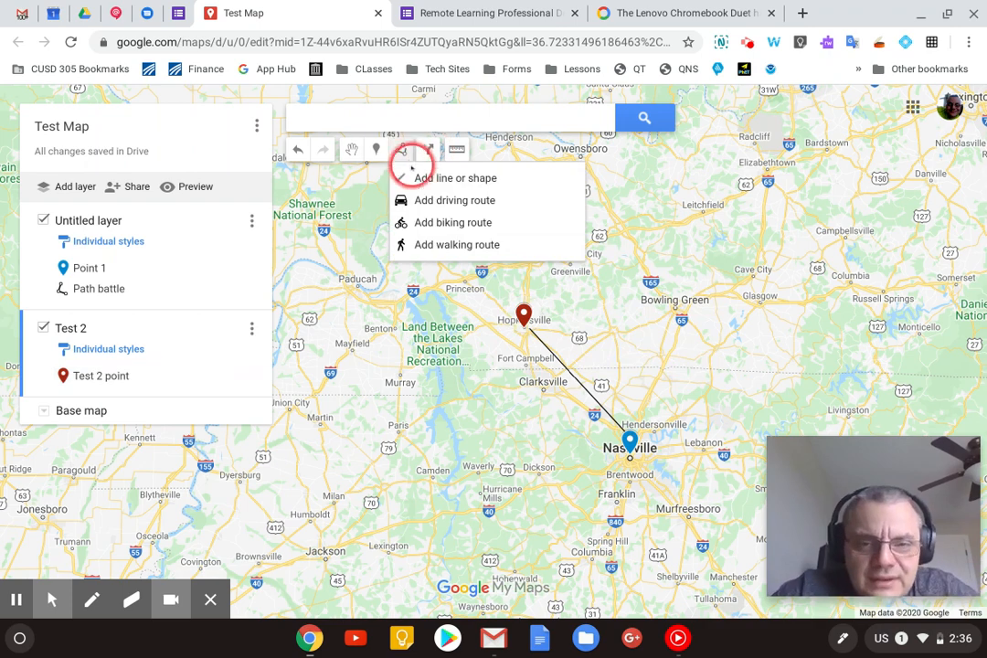
- Add a driving directions layer to the map and set its starting point A to Bowling Green, KY, USA
click(427, 149)
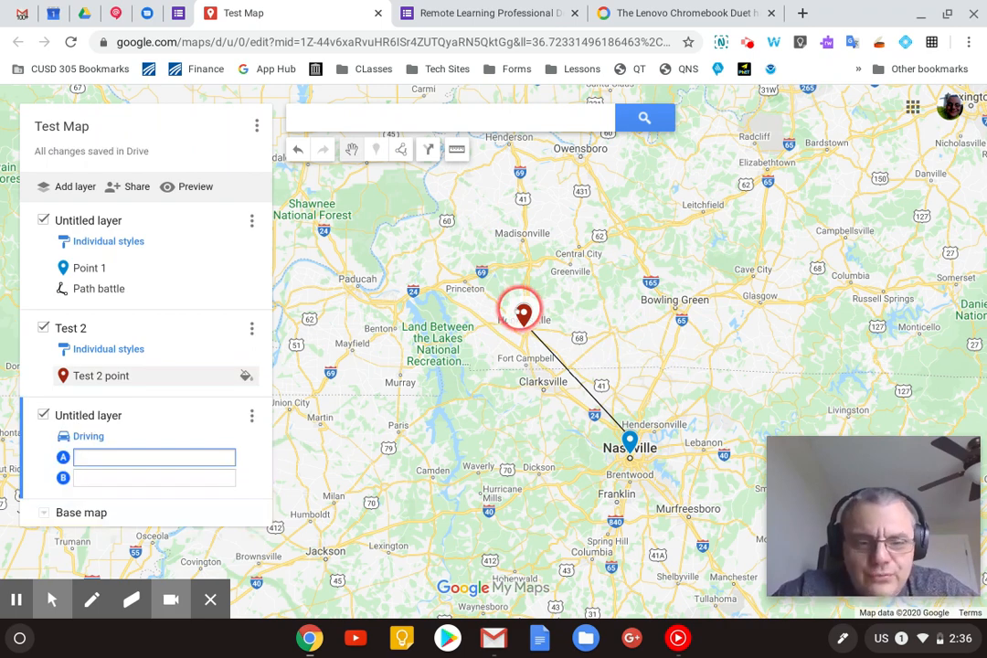
click(678, 309)
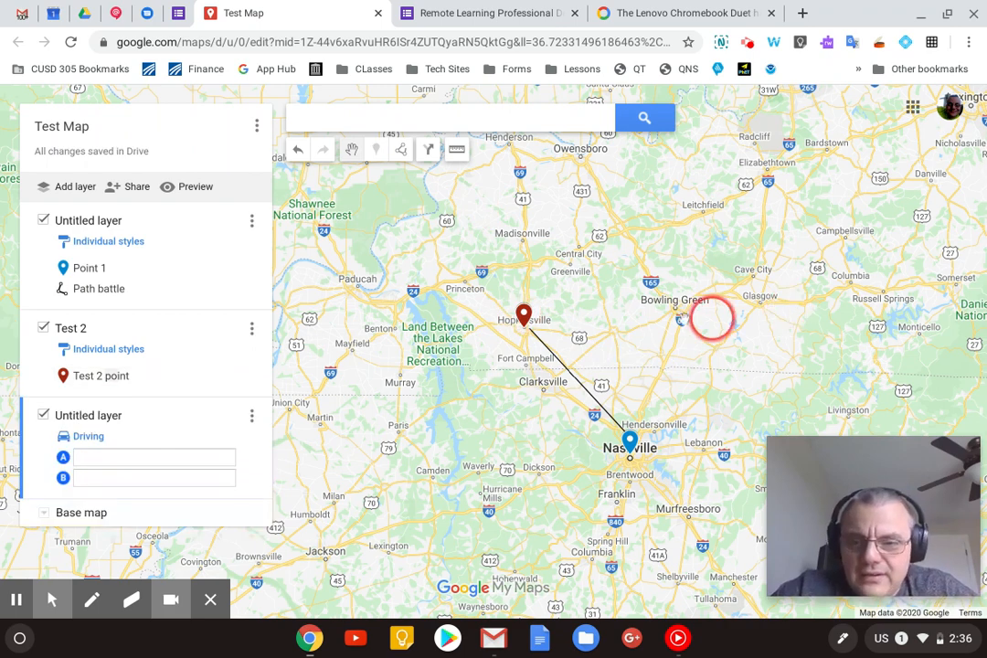
click(145, 458)
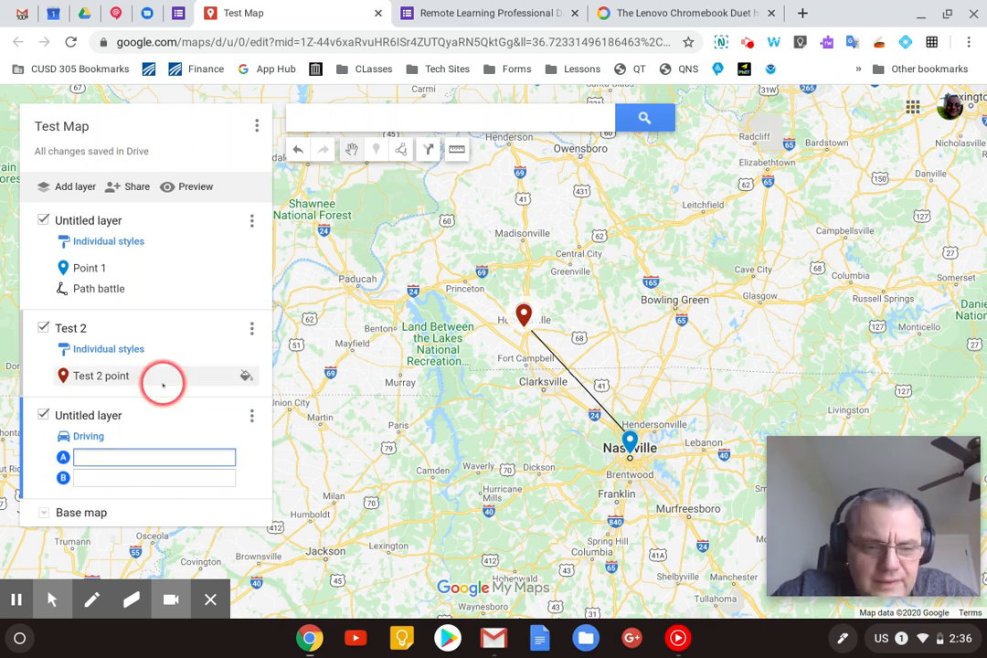
click(60, 458)
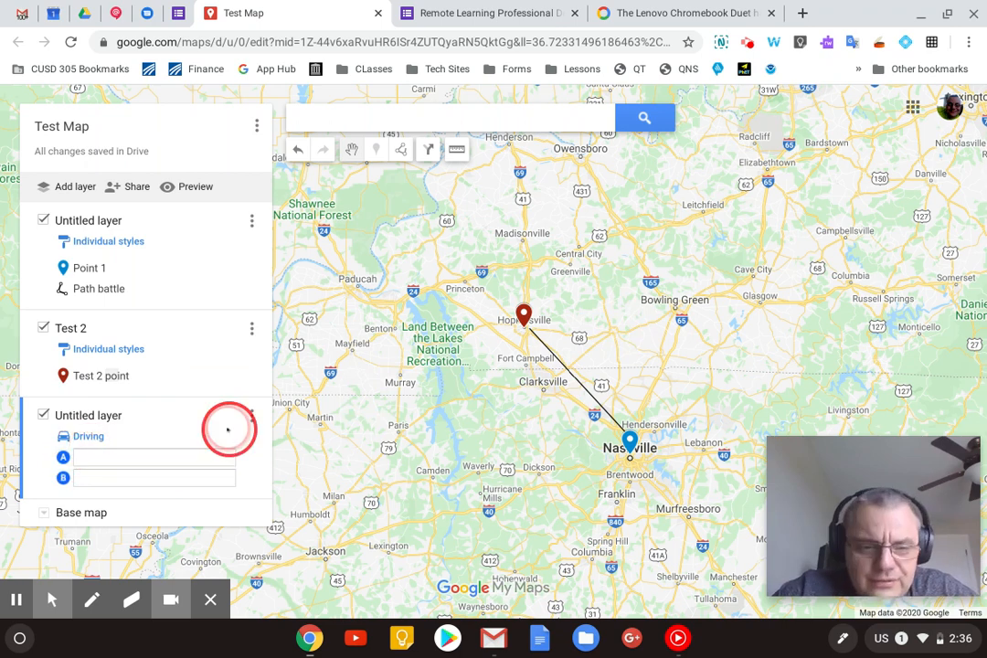
click(179, 454)
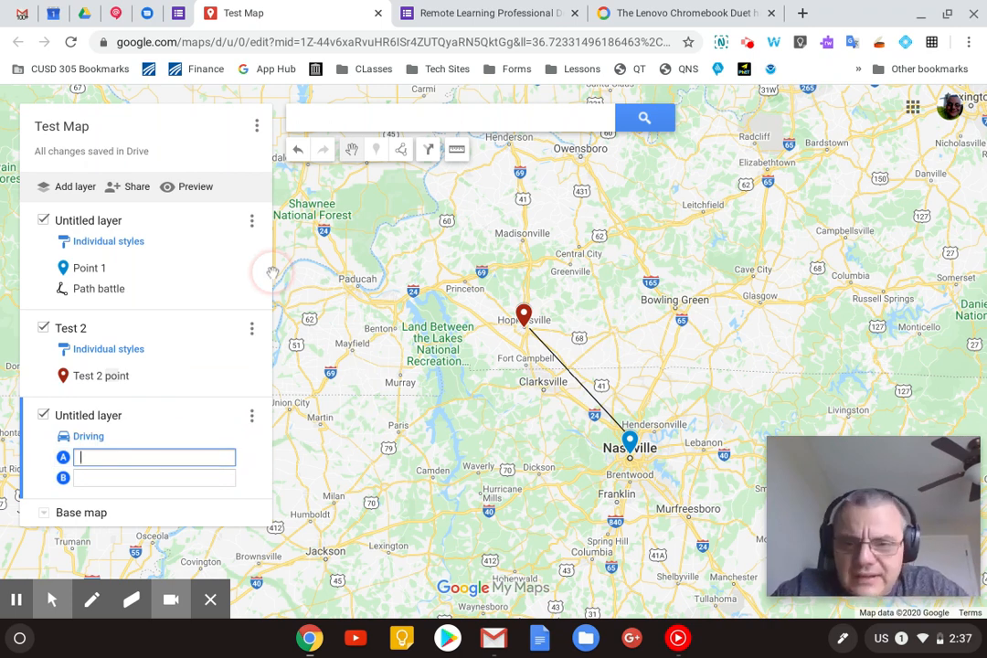
text(Bowling)
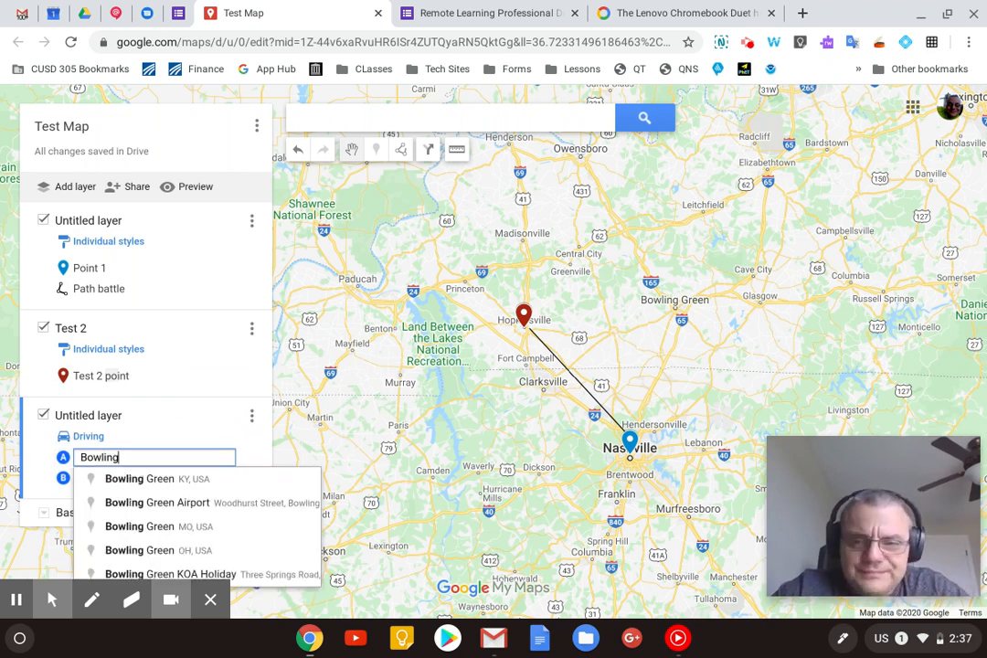
click(159, 478)
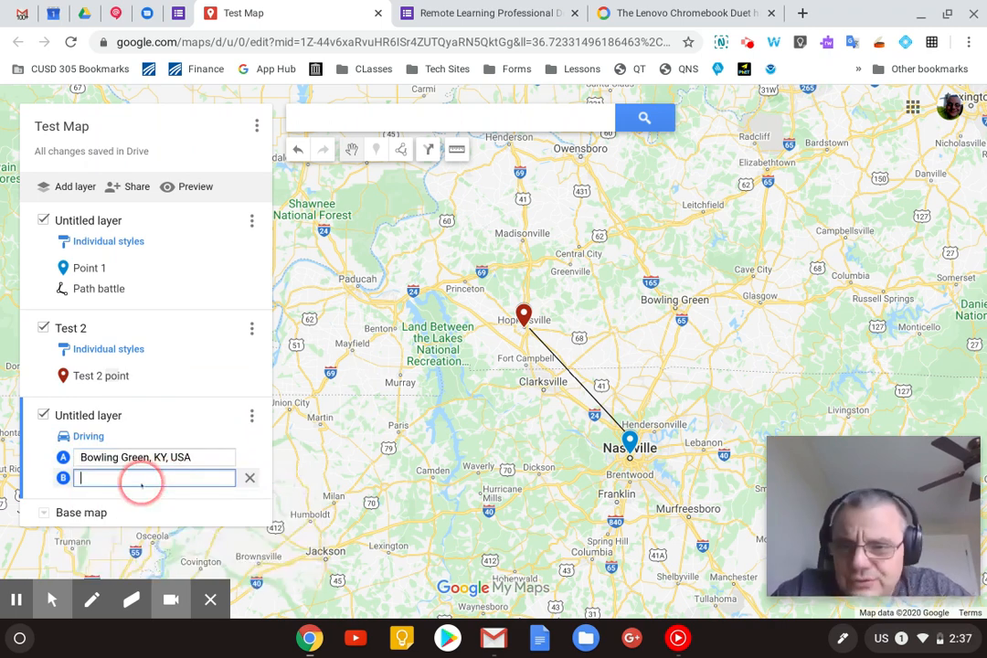
- Set destination B of the driving directions to Columbia, KY, USA
text(Col)
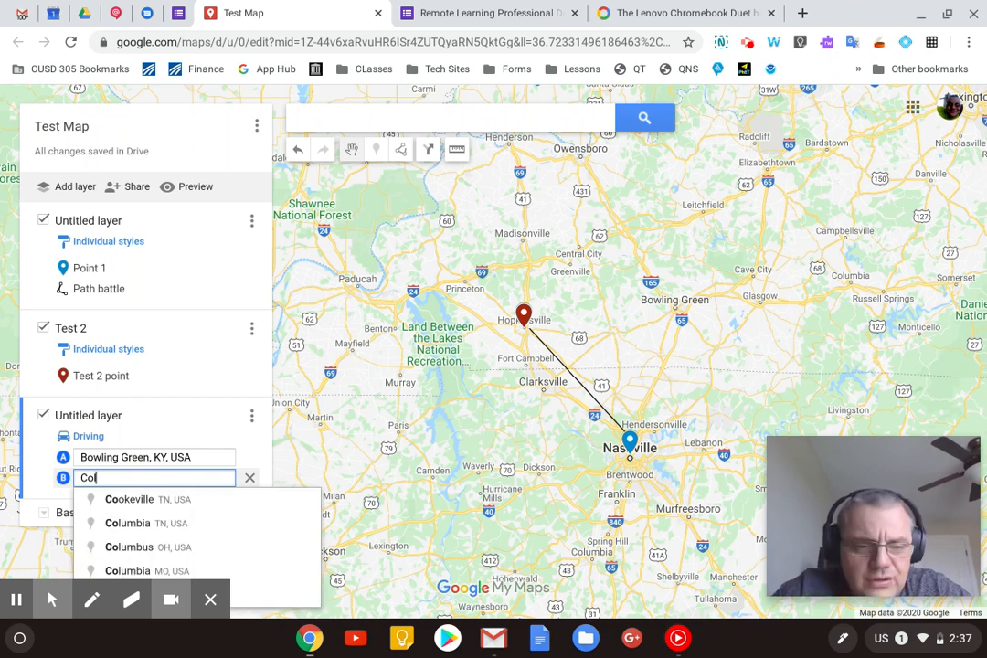
text(umbia)
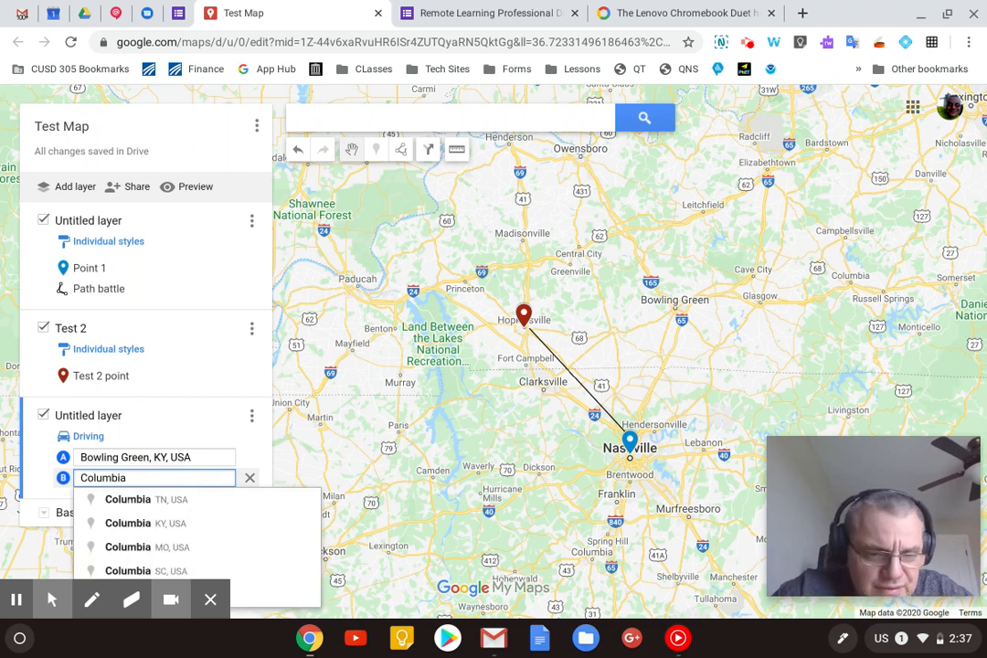
click(125, 520)
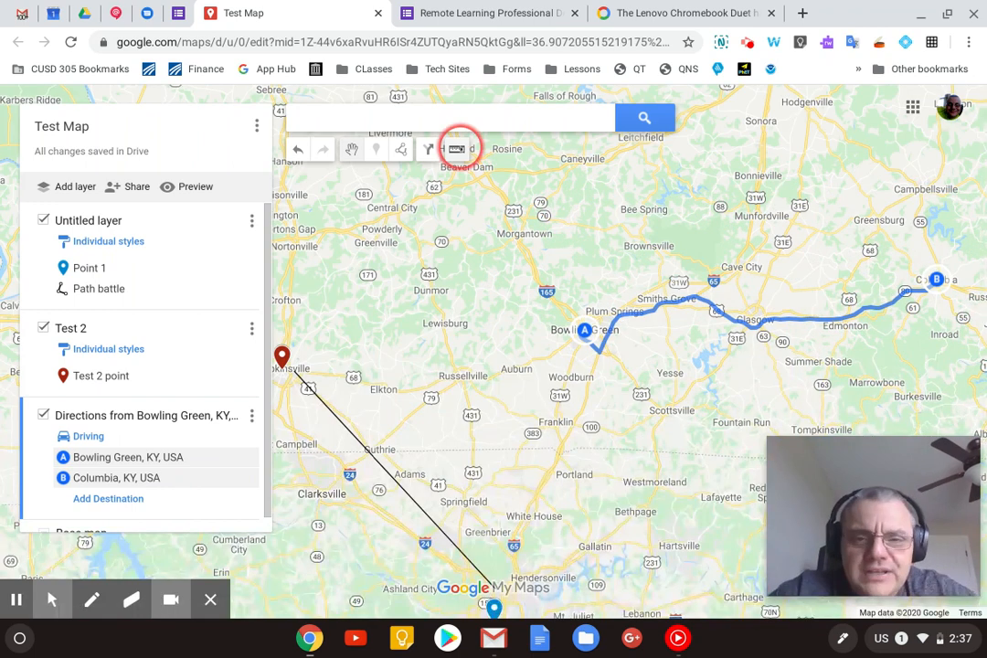
- Measure a distance across the map from northeast of Elkton to just southwest of Franklin, and clear the measurement
click(456, 148)
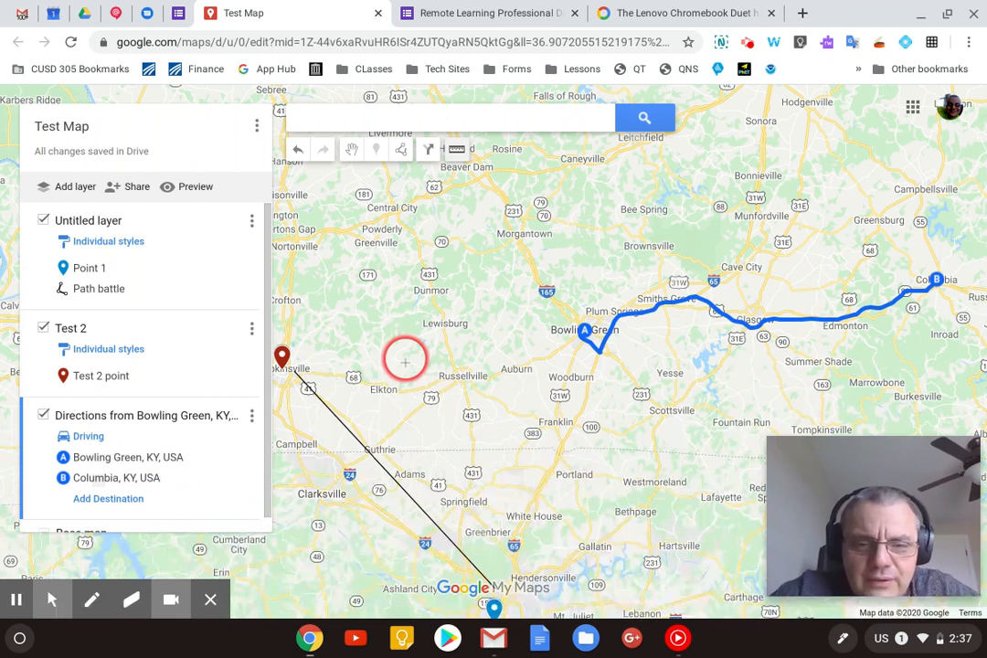
click(403, 363)
click(447, 393)
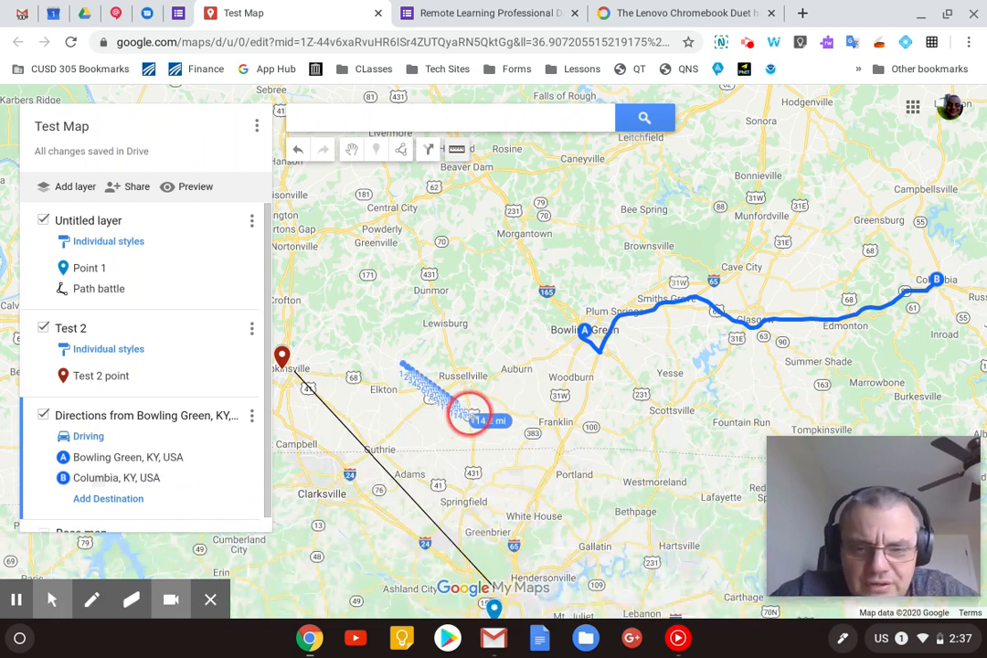
double_click(514, 435)
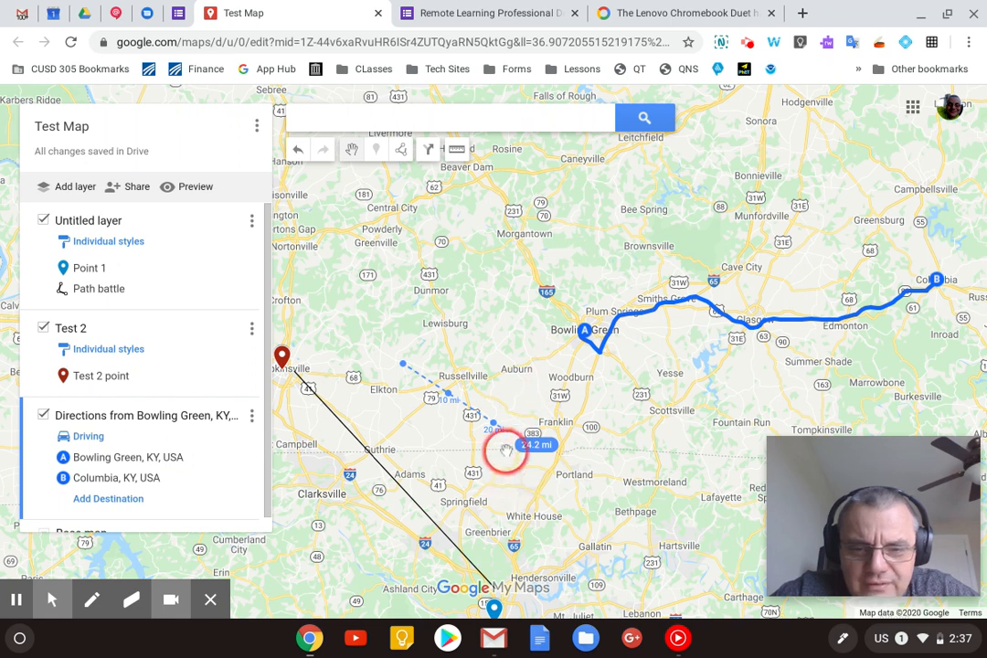
drag(494, 425, 515, 379)
click(515, 380)
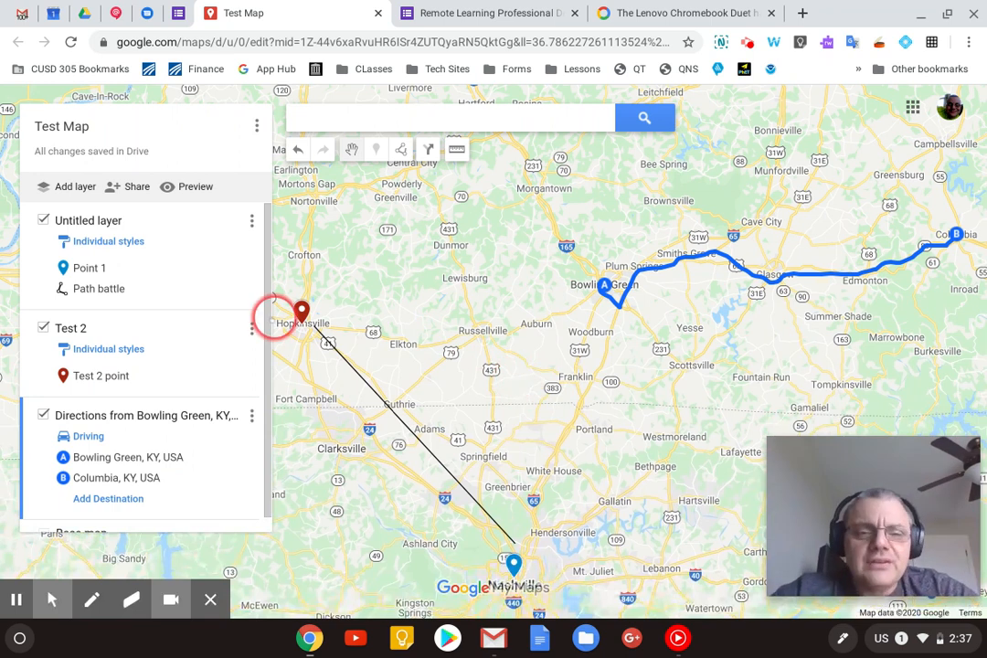
- Open the details of the Test 2 point marker at Hopkinsville
click(302, 313)
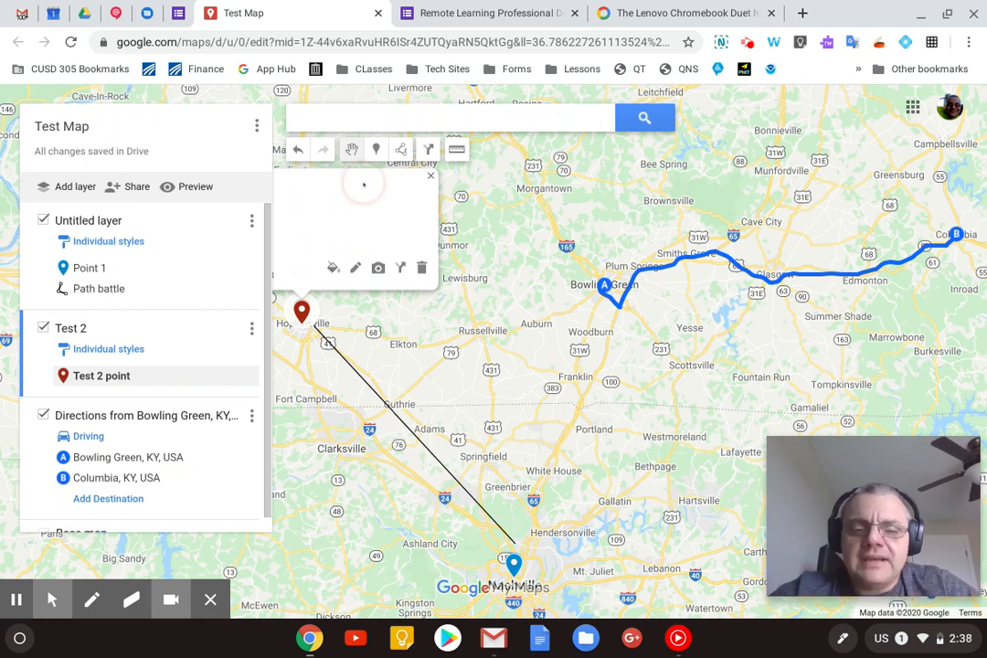
click(375, 152)
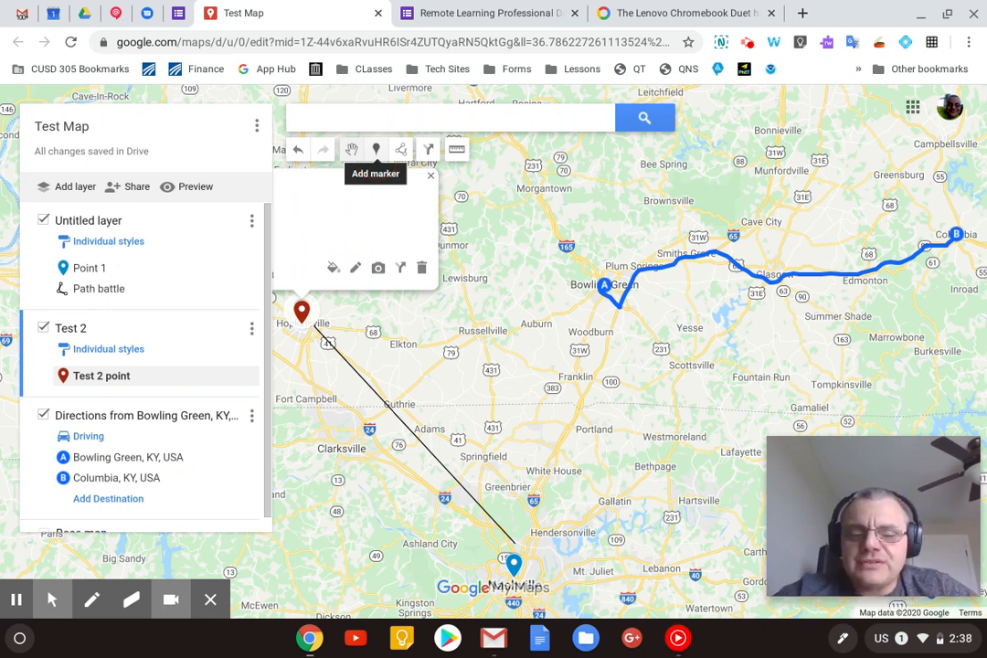